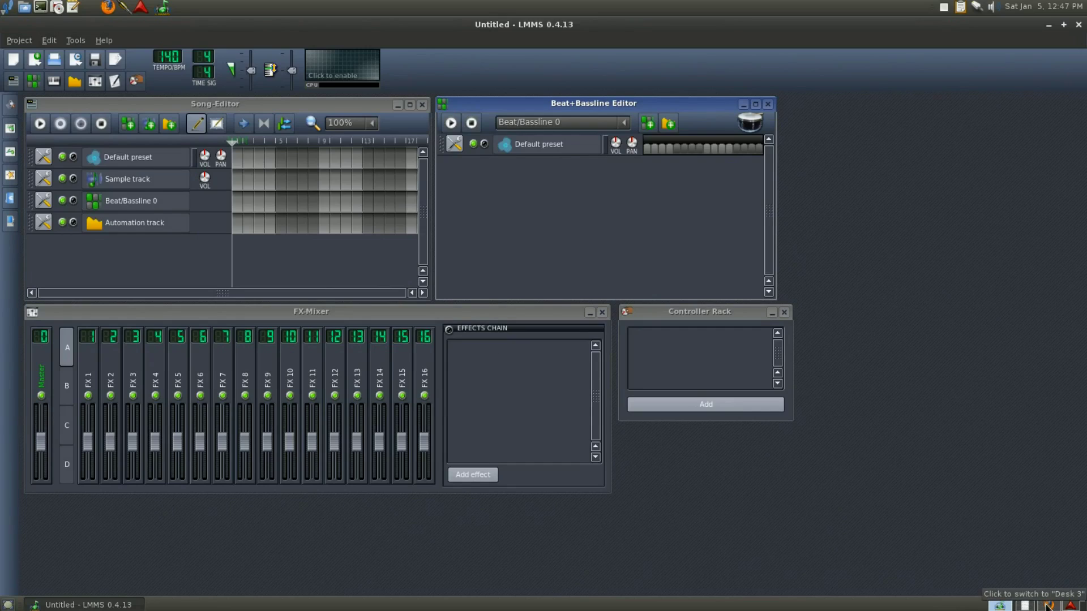
Switch to the Musical Notation page in Firefox and review the staff and the treble, bass and C clef sections.
{"action": "left_click", "coordinate": [1048, 606]}
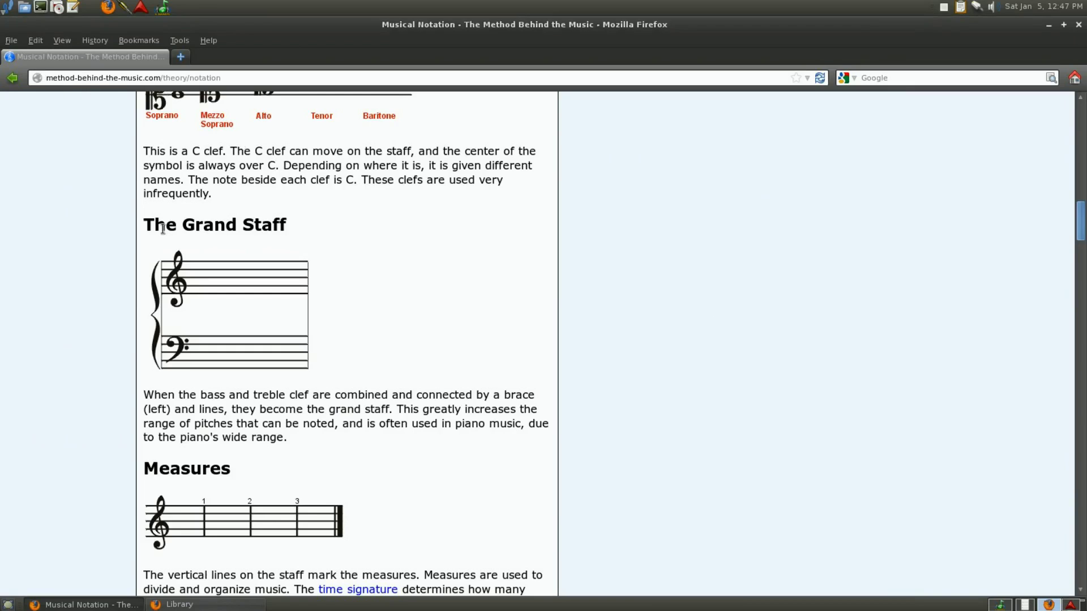
{"action": "scroll", "coordinate": [162, 229], "scroll_direction": "up", "scroll_amount": 15}
{"action": "scroll", "coordinate": [159, 214], "scroll_direction": "up", "scroll_amount": 5}
{"action": "scroll", "coordinate": [173, 261], "scroll_direction": "down", "scroll_amount": 13}
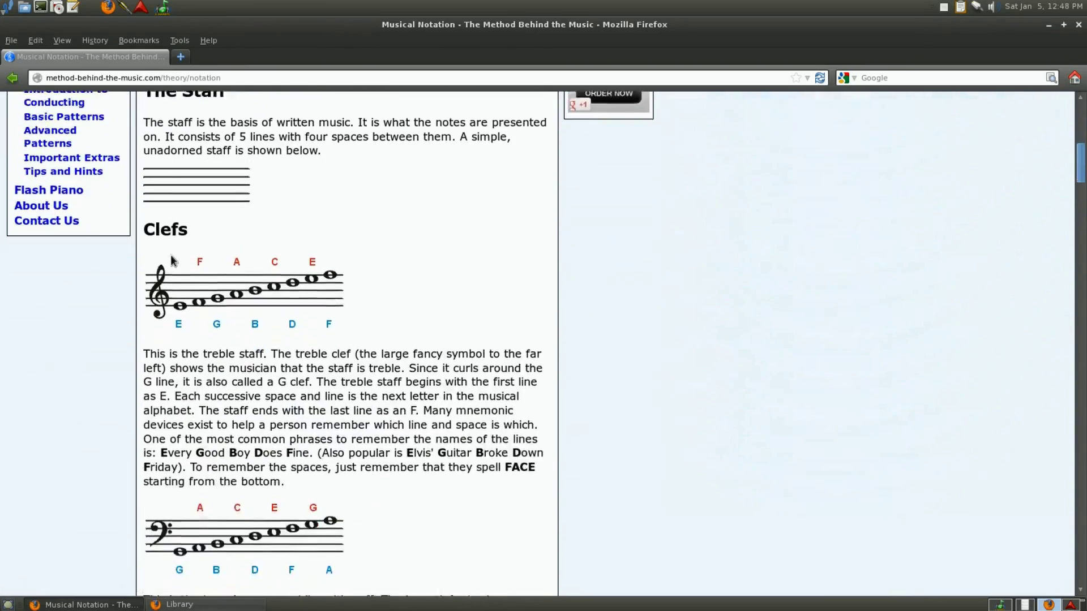
{"action": "scroll", "coordinate": [173, 261], "scroll_direction": "down", "scroll_amount": 12}
{"action": "scroll", "coordinate": [172, 259], "scroll_direction": "down", "scroll_amount": 2}
{"action": "scroll", "coordinate": [172, 259], "scroll_direction": "up", "scroll_amount": 10}
{"action": "scroll", "coordinate": [171, 259], "scroll_direction": "up", "scroll_amount": 10}
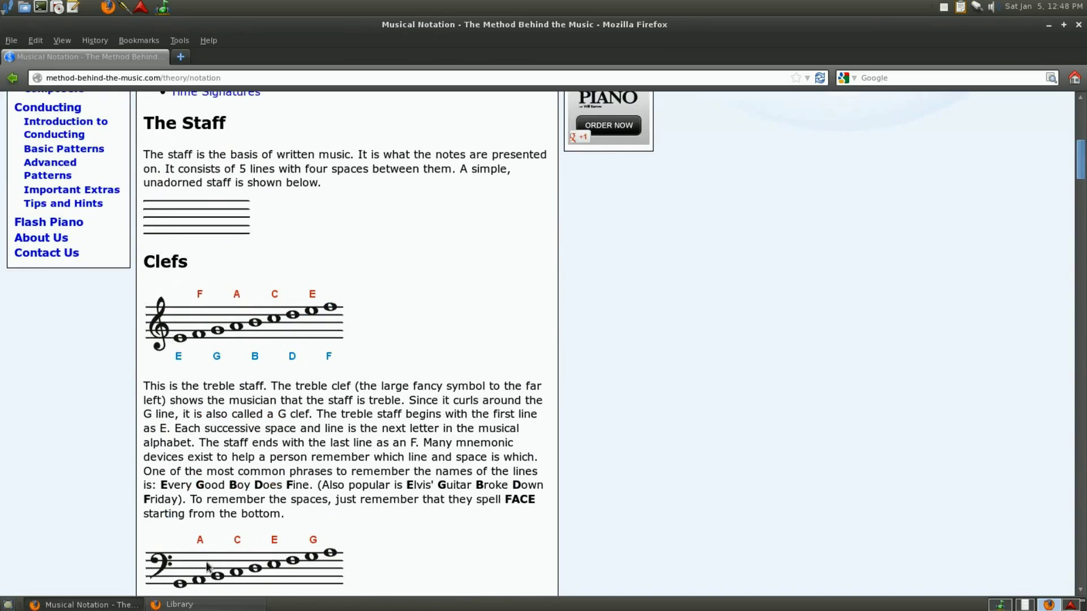
{"action": "scroll", "coordinate": [215, 368], "scroll_direction": "down", "scroll_amount": 6}
{"action": "scroll", "coordinate": [173, 188], "scroll_direction": "up", "scroll_amount": 2}
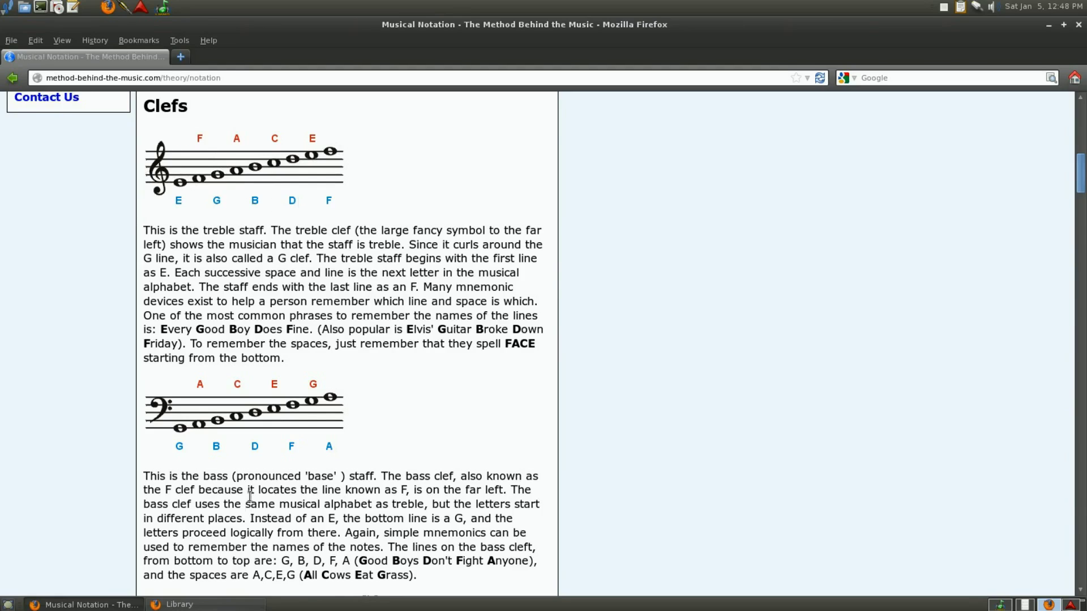
{"action": "scroll", "coordinate": [246, 496], "scroll_direction": "down", "scroll_amount": 1}
{"action": "scroll", "coordinate": [244, 494], "scroll_direction": "down", "scroll_amount": 9}
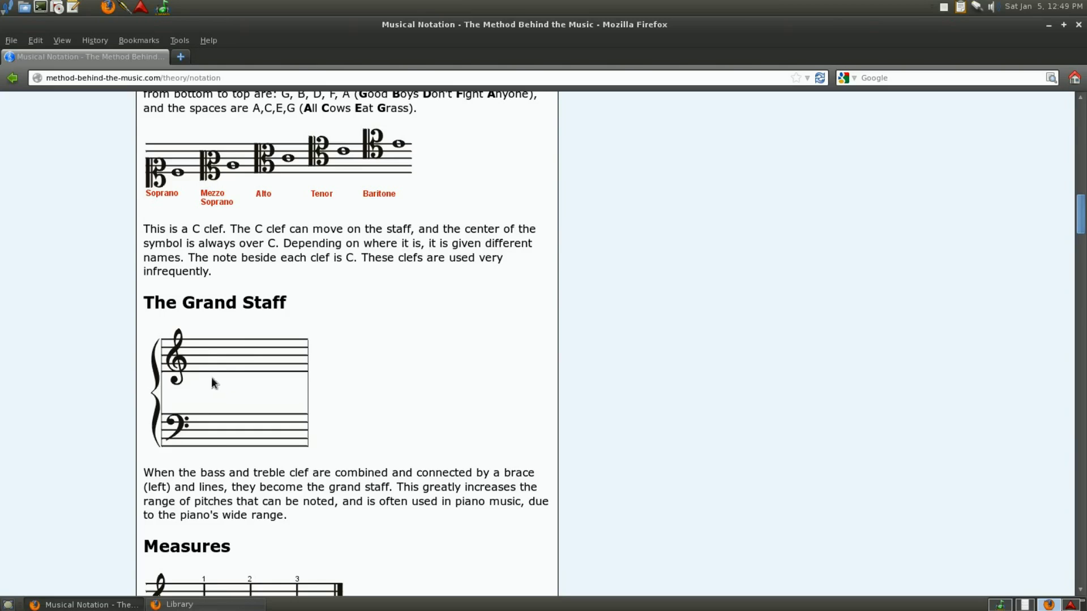
Read the sections on the grand staff, measures and notes written on the staff.
{"action": "scroll", "coordinate": [217, 402], "scroll_direction": "down", "scroll_amount": 5}
{"action": "scroll", "coordinate": [218, 403], "scroll_direction": "up", "scroll_amount": 7}
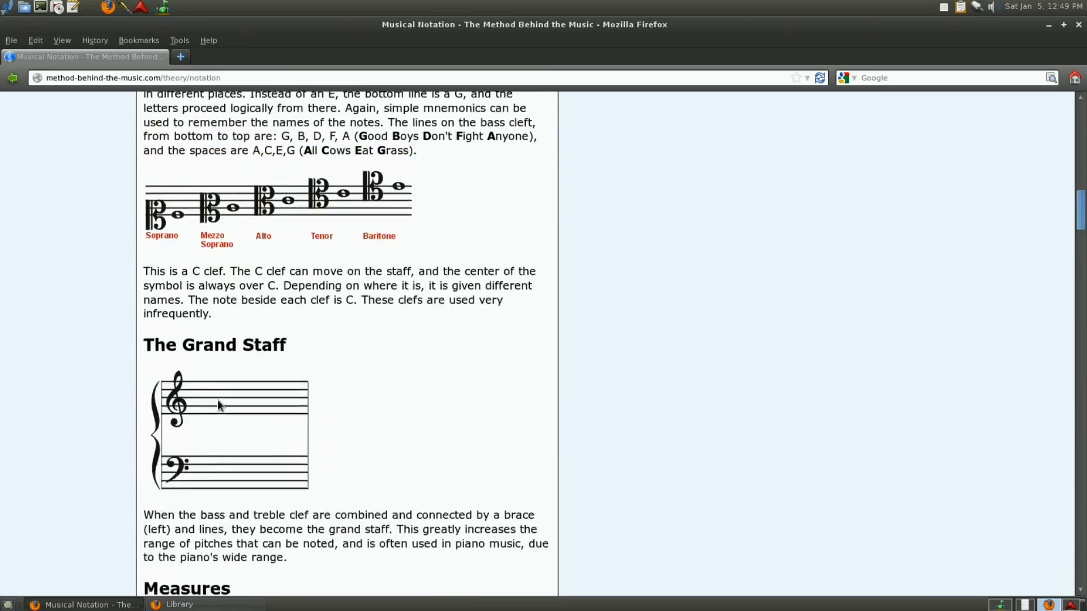
{"action": "scroll", "coordinate": [218, 403], "scroll_direction": "down", "scroll_amount": 10}
{"action": "scroll", "coordinate": [218, 402], "scroll_direction": "down", "scroll_amount": 3}
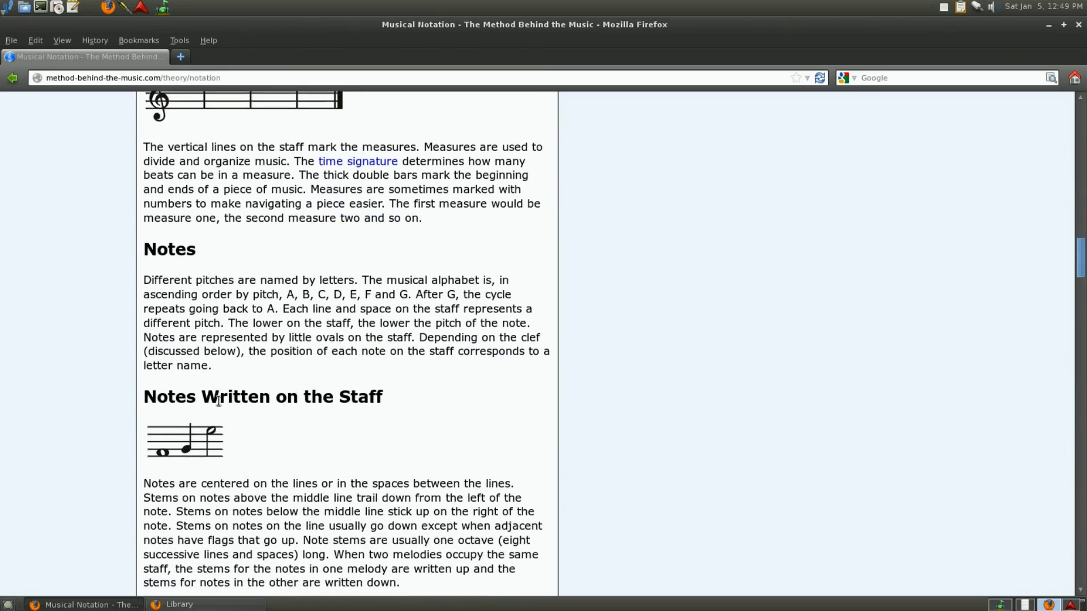
{"action": "scroll", "coordinate": [322, 379], "scroll_direction": "down", "scroll_amount": 2}
{"action": "scroll", "coordinate": [321, 384], "scroll_direction": "up", "scroll_amount": 8}
{"action": "scroll", "coordinate": [194, 406], "scroll_direction": "up", "scroll_amount": 4}
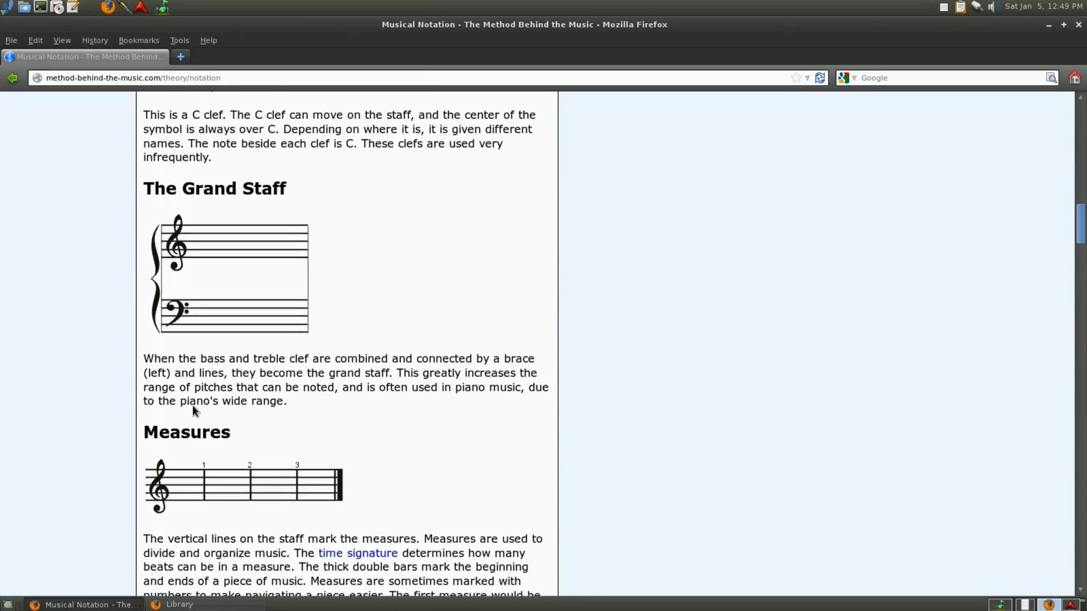
{"action": "scroll", "coordinate": [197, 281], "scroll_direction": "up", "scroll_amount": 1}
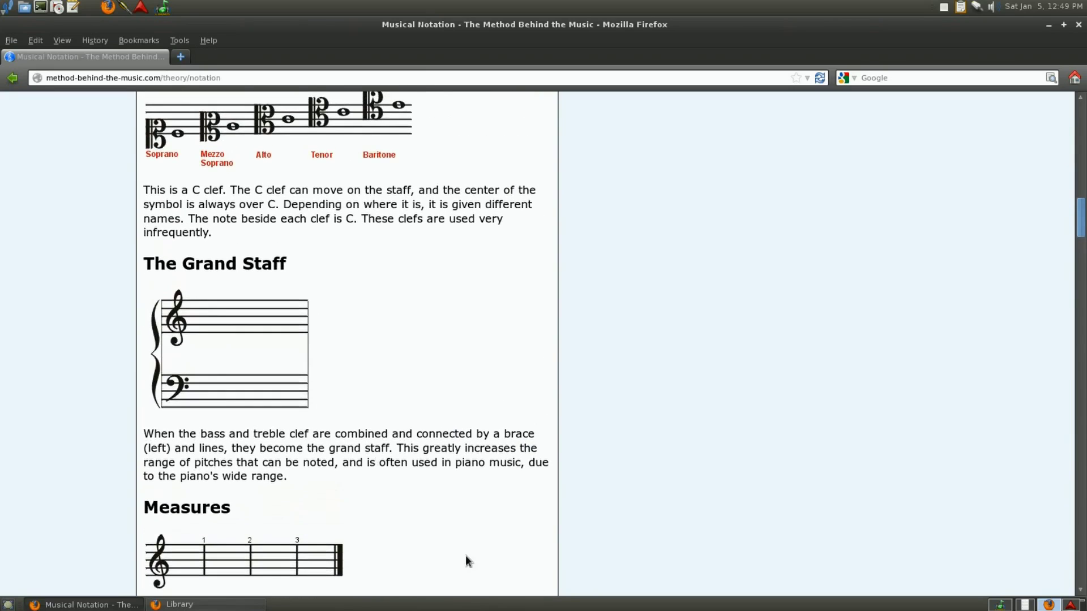
Switch to the Exercise 3 PDF and examine the electric piano and drumset parts across both pages.
{"action": "left_click", "coordinate": [1025, 605]}
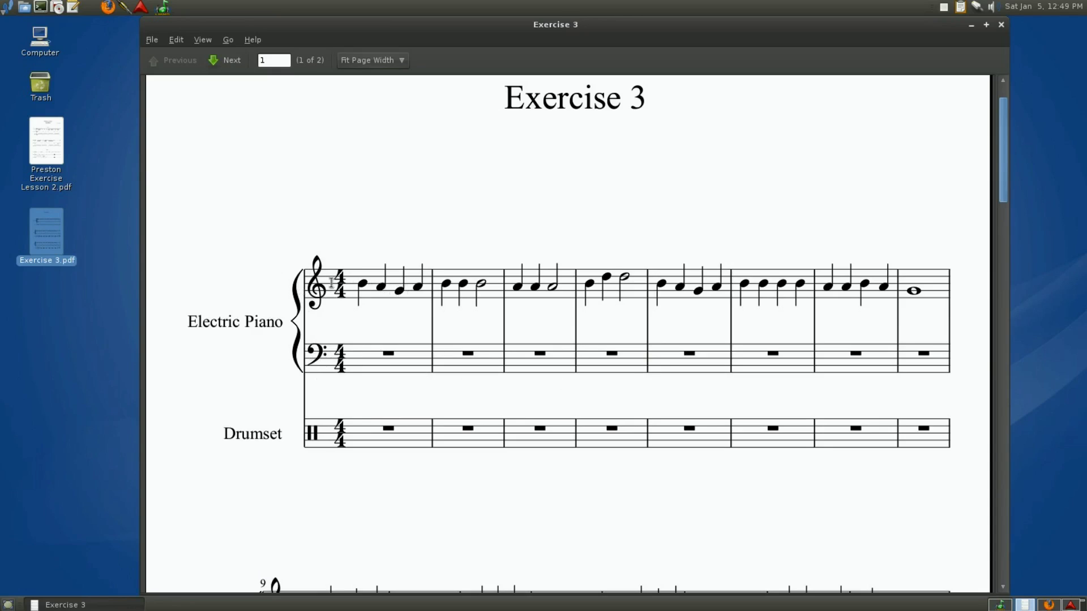
{"action": "scroll", "coordinate": [838, 281], "scroll_direction": "down", "scroll_amount": 6}
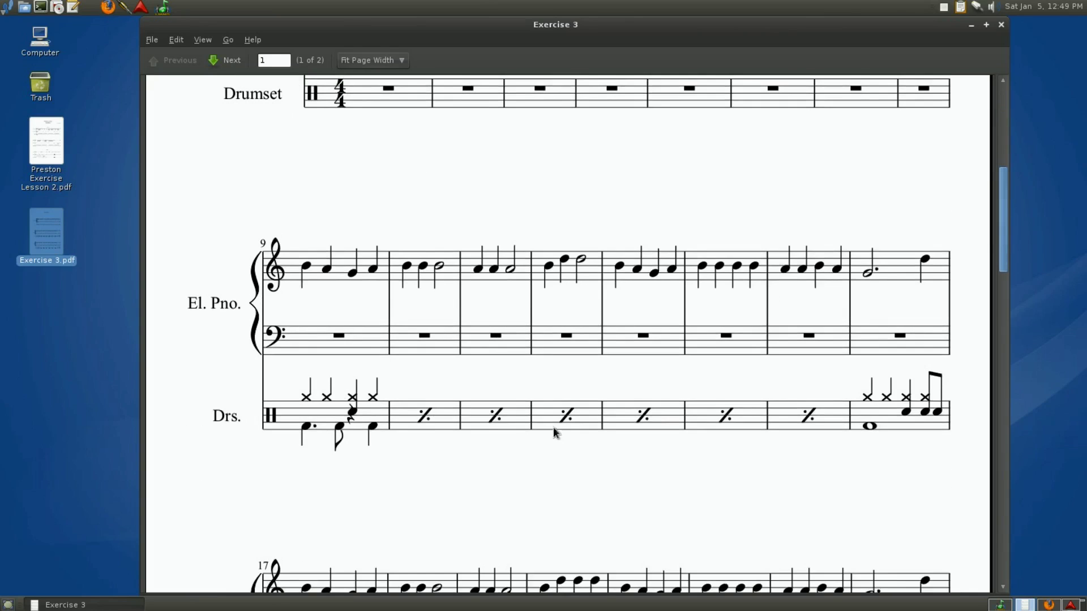
{"action": "scroll", "coordinate": [384, 388], "scroll_direction": "down", "scroll_amount": 1}
{"action": "scroll", "coordinate": [384, 388], "scroll_direction": "up", "scroll_amount": 1}
{"action": "scroll", "coordinate": [504, 410], "scroll_direction": "down", "scroll_amount": 6}
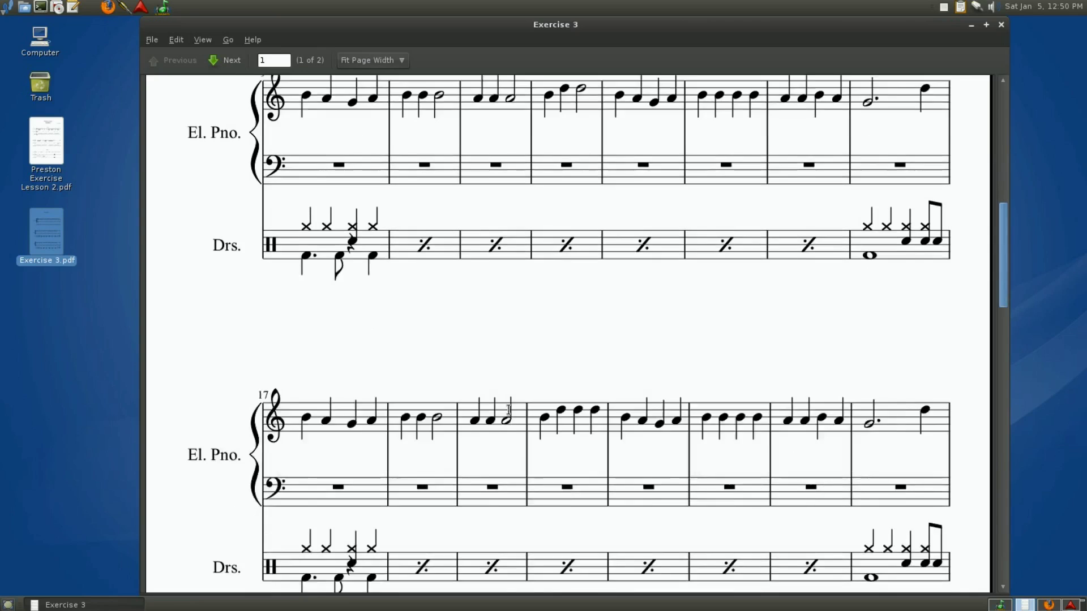
{"action": "scroll", "coordinate": [505, 415], "scroll_direction": "down", "scroll_amount": 5}
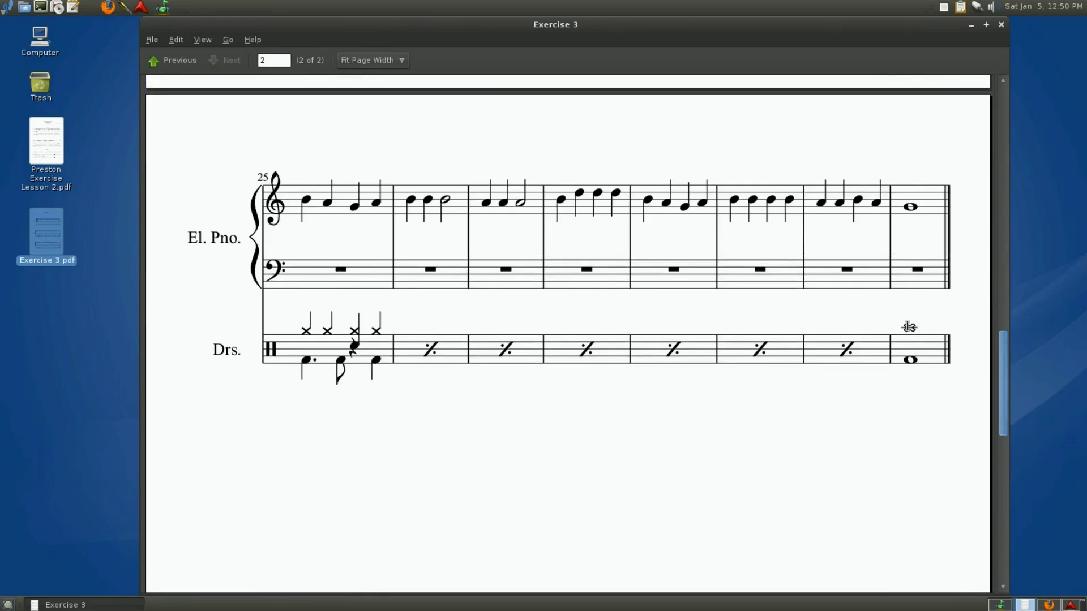
{"action": "scroll", "coordinate": [549, 300], "scroll_direction": "up", "scroll_amount": 2}
{"action": "scroll", "coordinate": [503, 314], "scroll_direction": "up", "scroll_amount": 12}
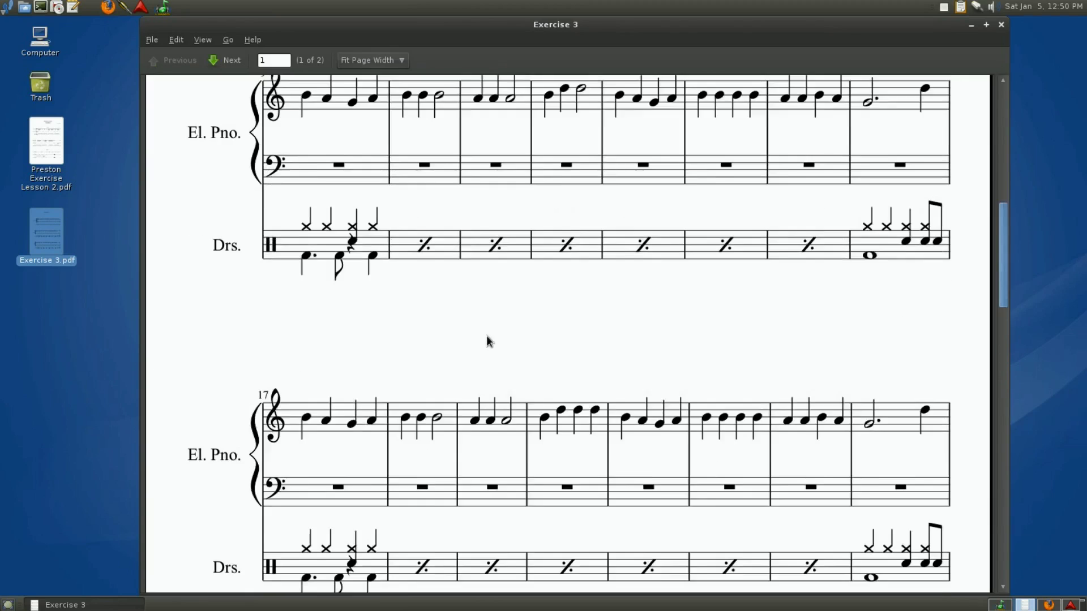
{"action": "scroll", "coordinate": [488, 338], "scroll_direction": "up", "scroll_amount": 2}
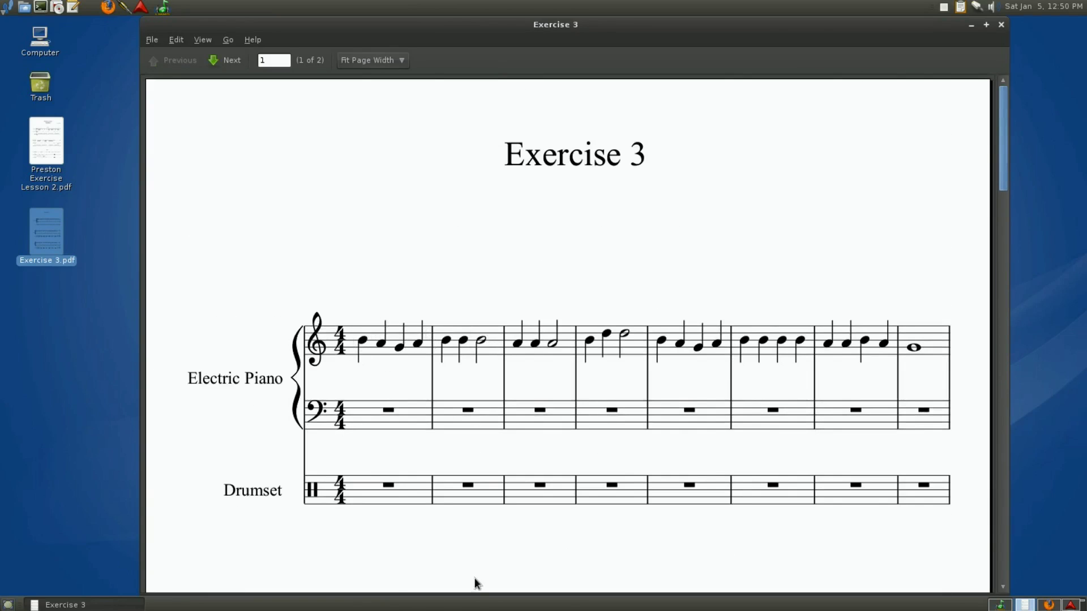
{"action": "scroll", "coordinate": [425, 362], "scroll_direction": "down", "scroll_amount": 15}
{"action": "scroll", "coordinate": [422, 381], "scroll_direction": "down", "scroll_amount": 7}
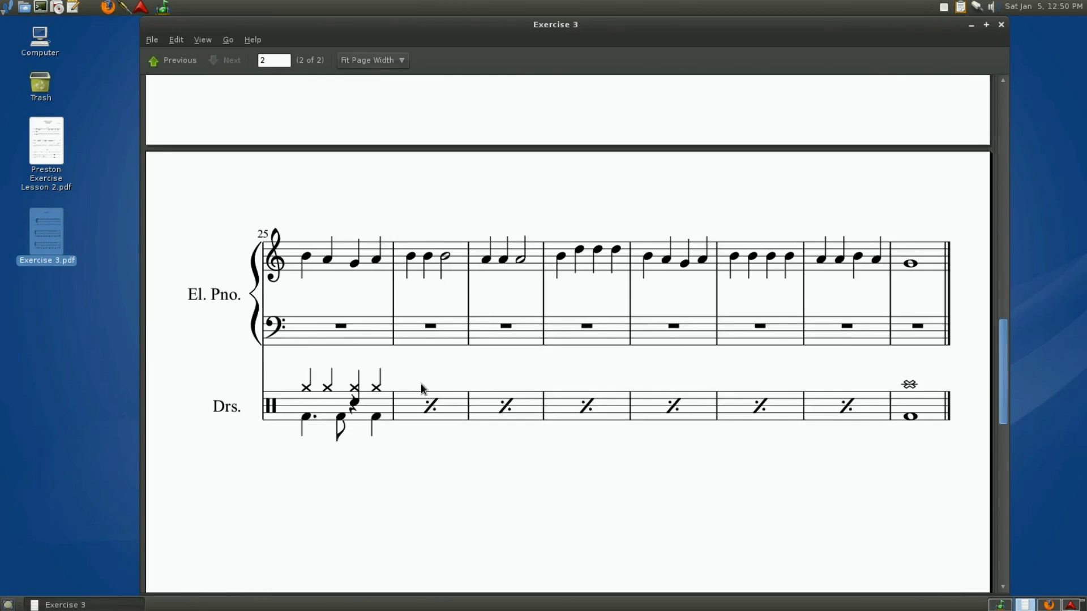
{"action": "scroll", "coordinate": [412, 382], "scroll_direction": "up", "scroll_amount": 10}
{"action": "scroll", "coordinate": [427, 389], "scroll_direction": "up", "scroll_amount": 8}
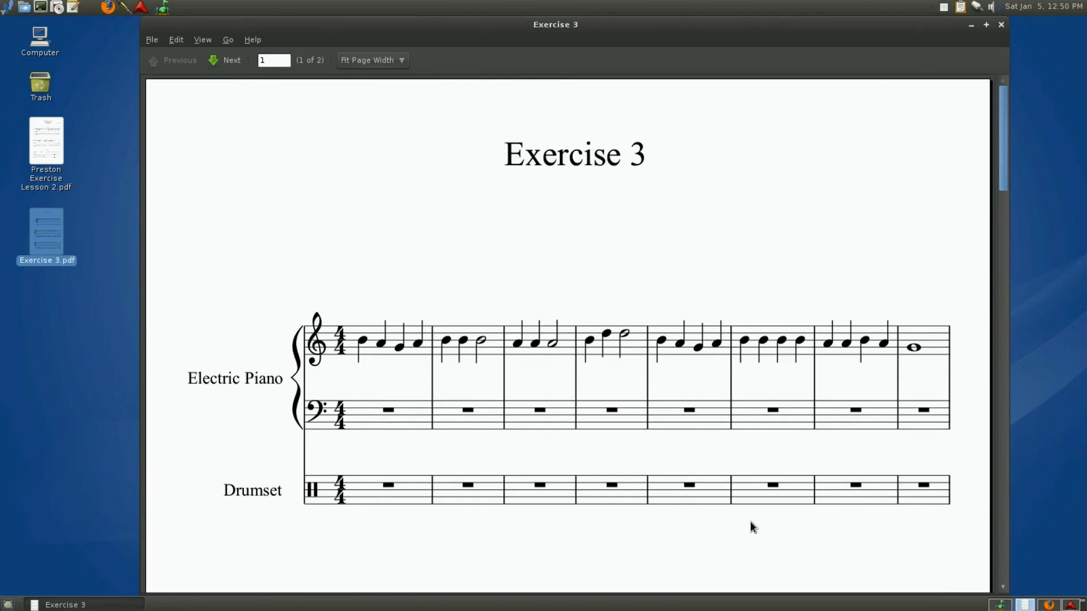
Switch back to LMMS and remove the Default preset track from the Beat+Bassline Editor.
{"action": "left_click", "coordinate": [1002, 606]}
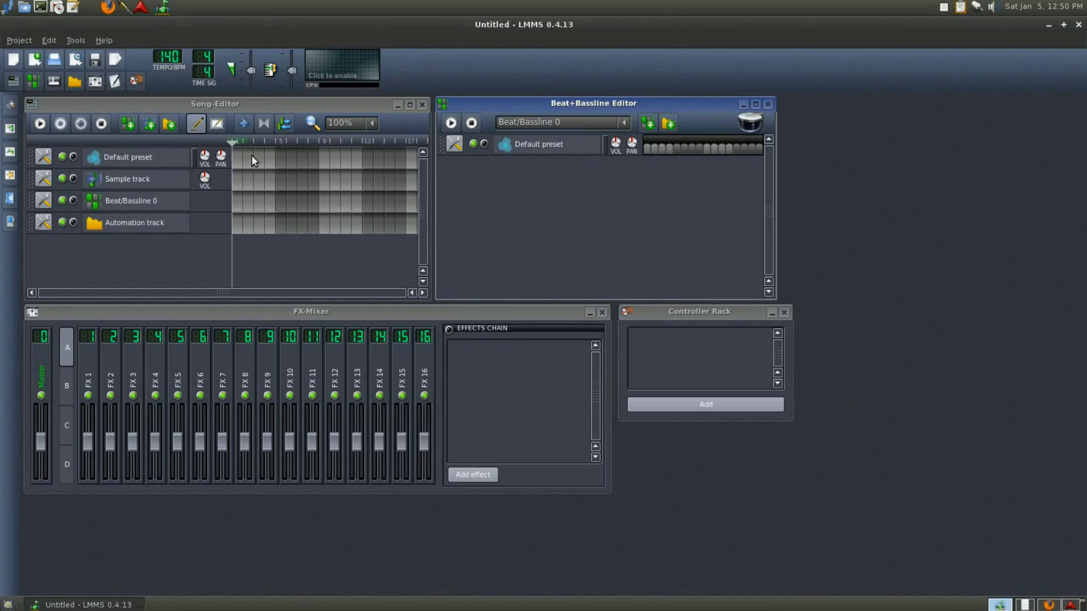
{"action": "left_click", "coordinate": [455, 144]}
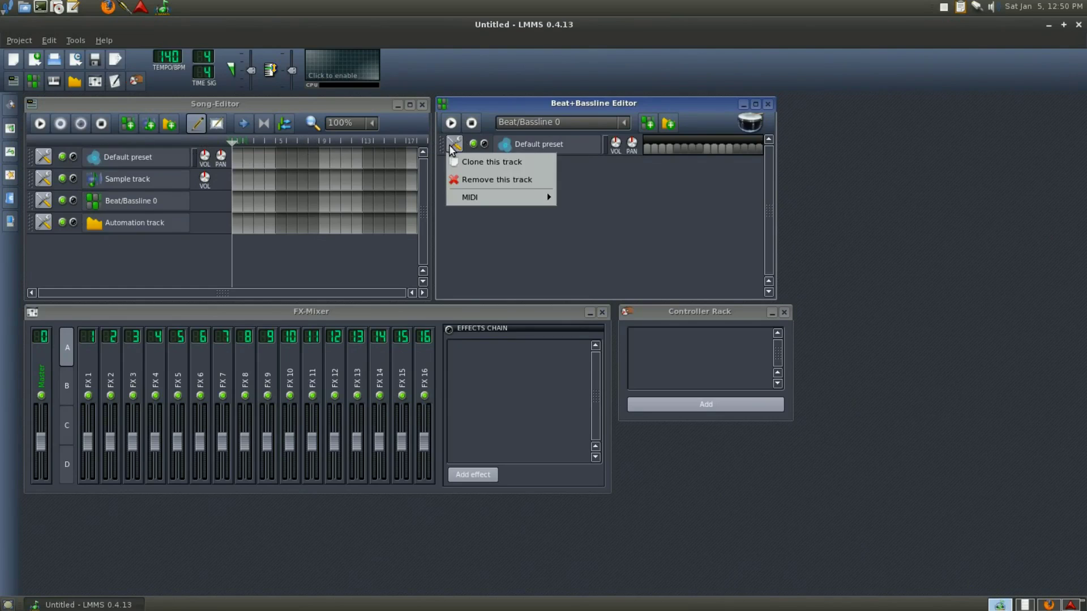
{"action": "left_click", "coordinate": [456, 180]}
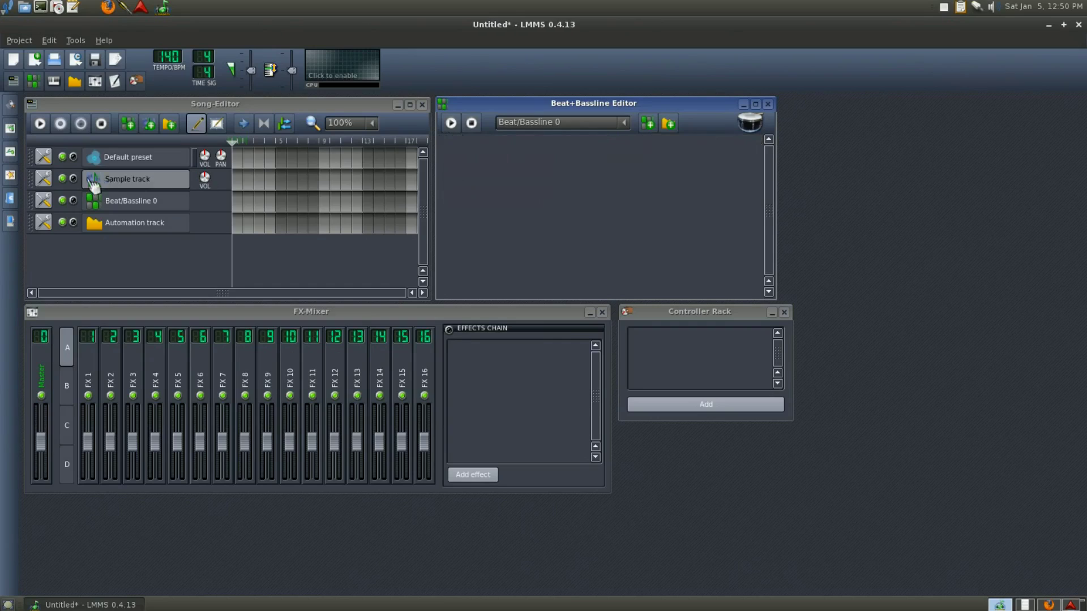
Remove the Default preset, Sample track and Automation track from the Song-Editor, keeping only Beat/Bassline 0.
{"action": "left_click", "coordinate": [43, 157]}
{"action": "left_click", "coordinate": [50, 188]}
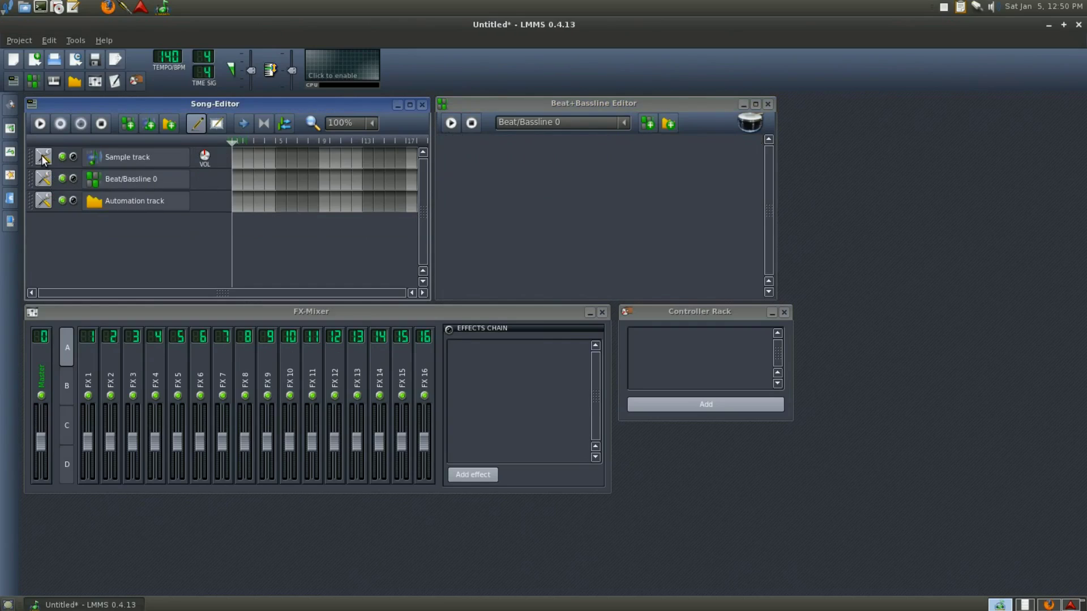
{"action": "left_click", "coordinate": [43, 157]}
{"action": "left_click", "coordinate": [61, 193]}
{"action": "left_click", "coordinate": [44, 179]}
{"action": "left_click", "coordinate": [54, 210]}
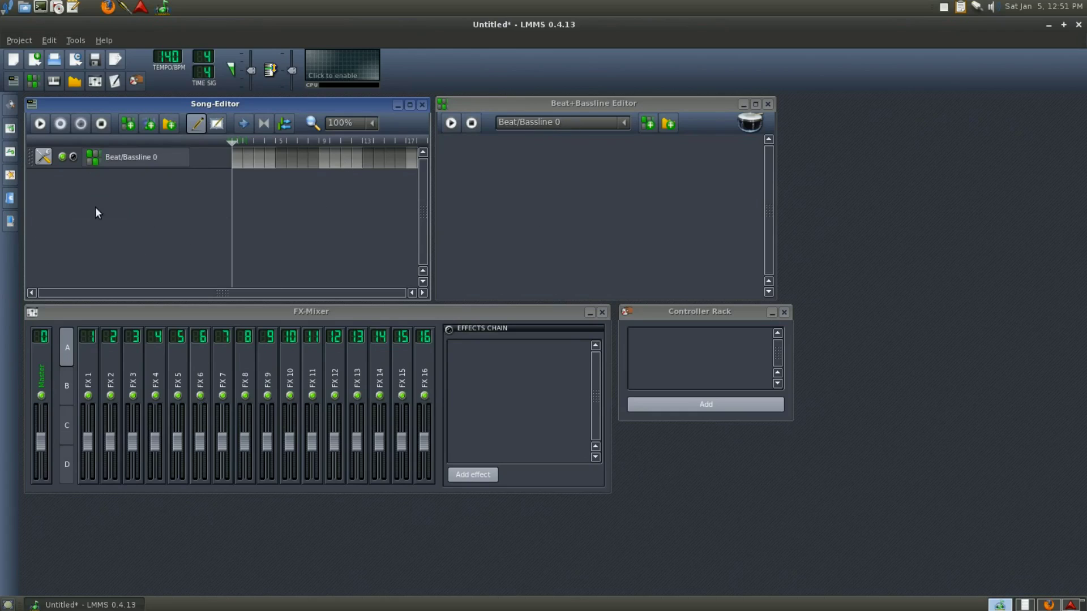
Shift the Beat+Bassline Editor slightly away from the Song-Editor and expand the UltraAcousticKit folder under Hydrogen Kits in My samples.
{"action": "mouse_move", "coordinate": [505, 103]}
{"action": "left_mouse_down"}
{"action": "mouse_move", "coordinate": [476, 104]}
{"action": "mouse_move", "coordinate": [553, 100]}
{"action": "mouse_move", "coordinate": [515, 96]}
{"action": "left_mouse_up"}
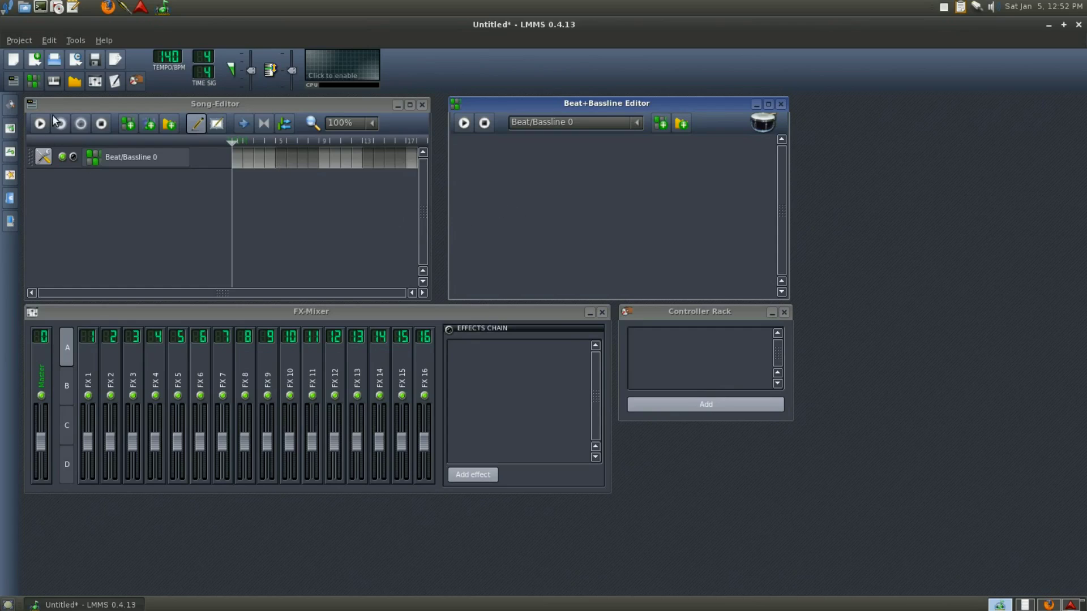
{"action": "left_click", "coordinate": [10, 153]}
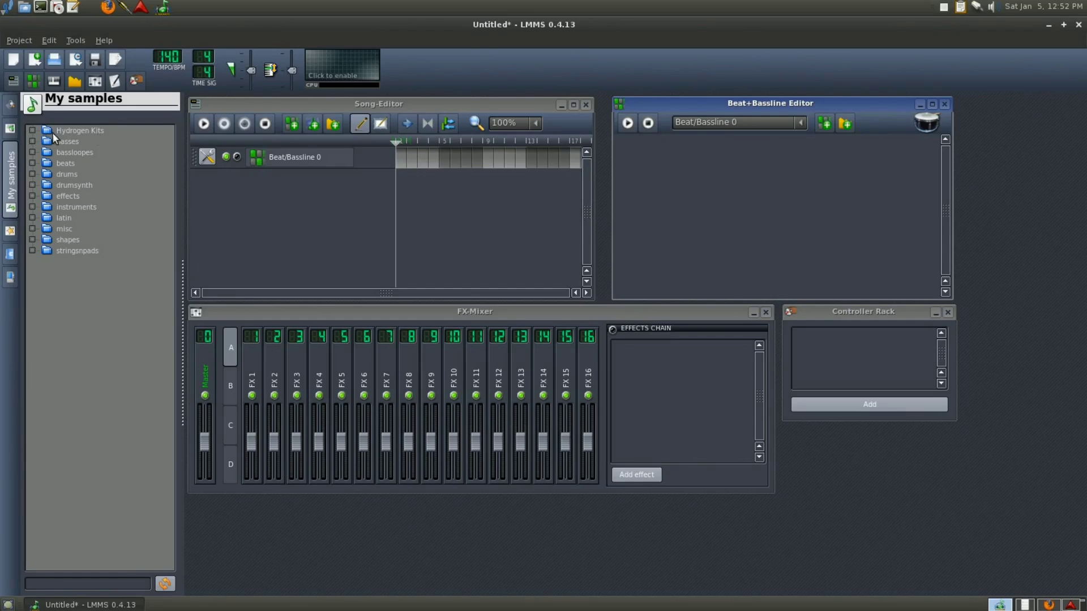
{"action": "left_click", "coordinate": [33, 130]}
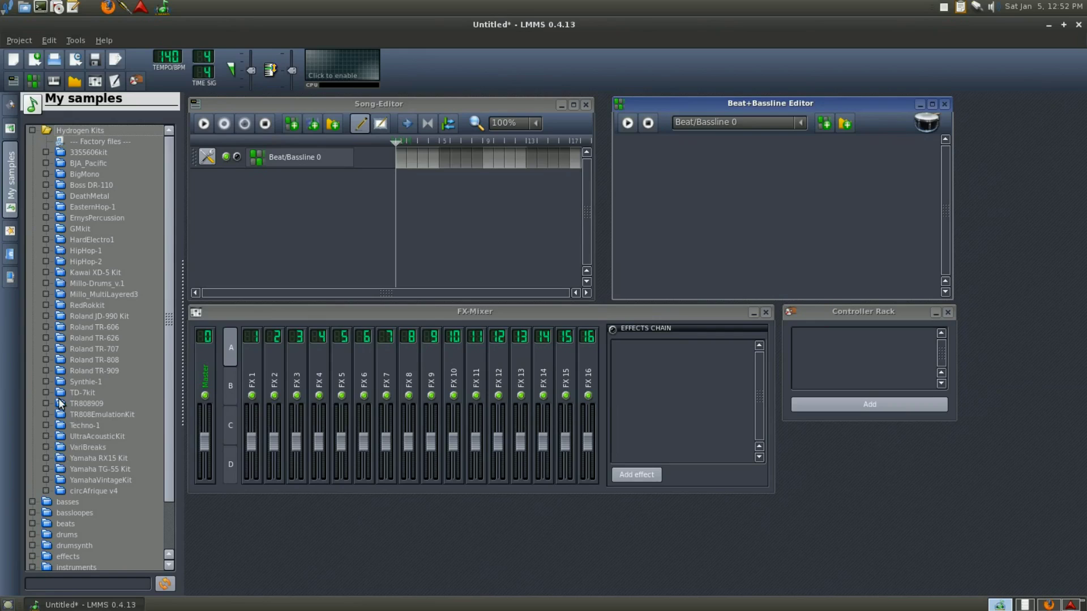
{"action": "left_click", "coordinate": [46, 436]}
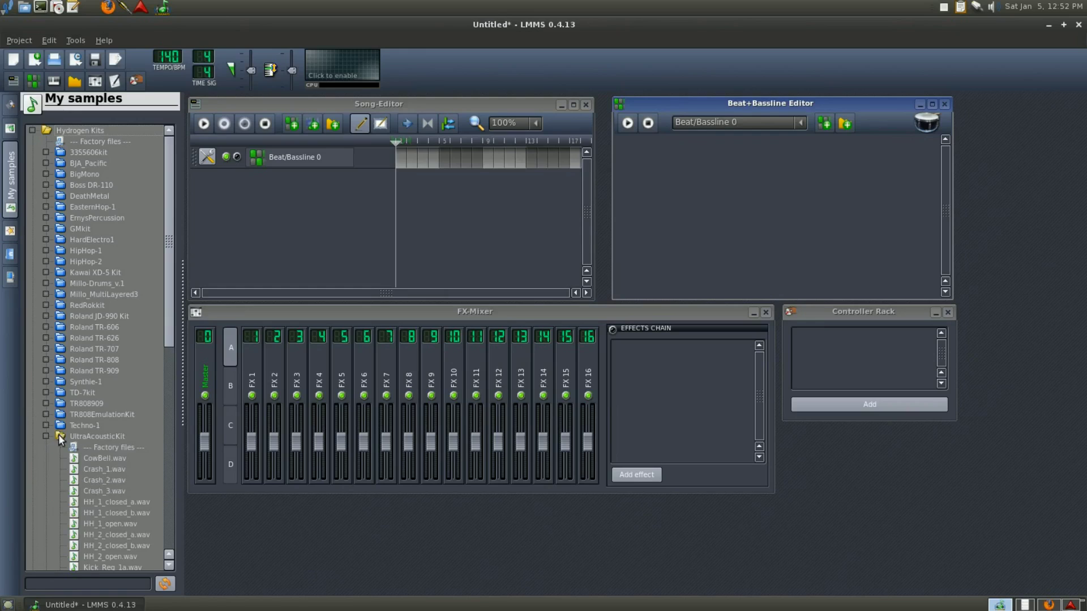
Preview Crash_1.wav and the regular kick samples, and add Kick_Reg_1b.wav as a track in the Beat+Bassline Editor.
{"action": "scroll", "coordinate": [115, 442], "scroll_direction": "down", "scroll_amount": 1}
{"action": "left_click", "coordinate": [108, 436]}
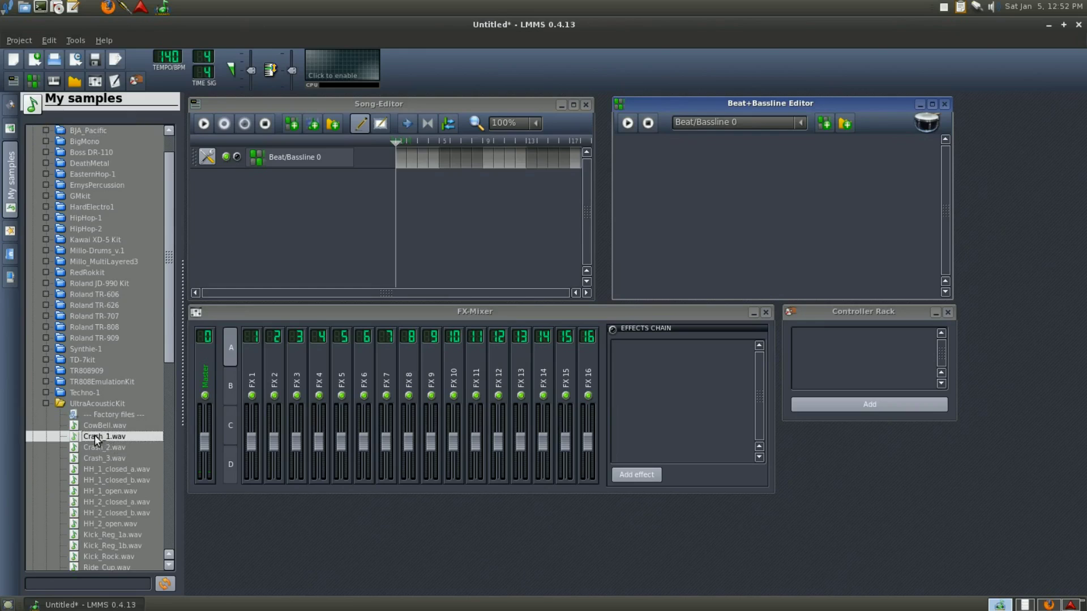
{"action": "scroll", "coordinate": [92, 470], "scroll_direction": "down", "scroll_amount": 2}
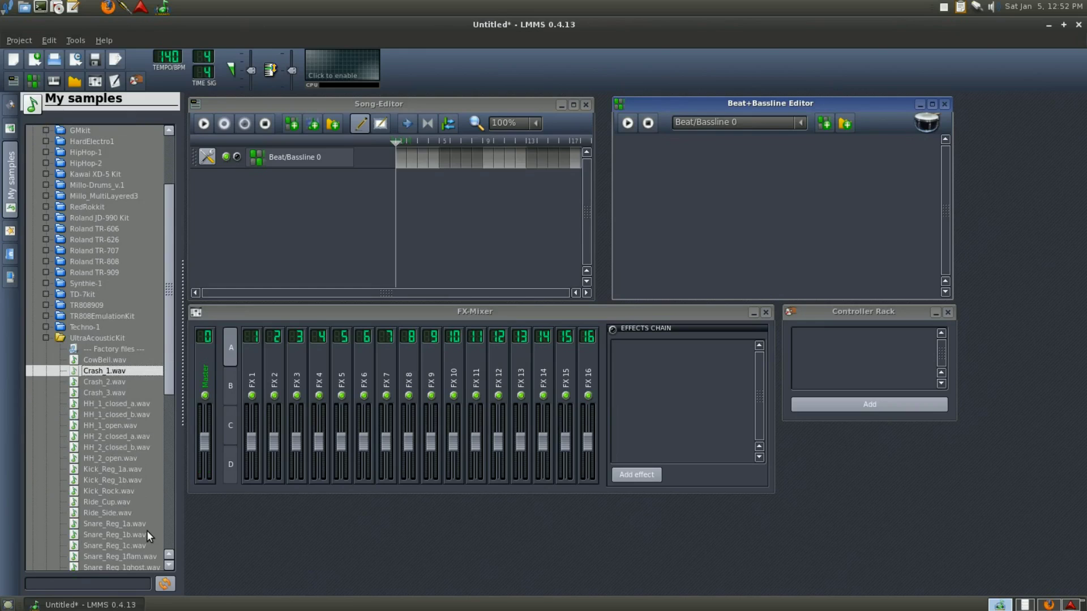
{"action": "scroll", "coordinate": [117, 460], "scroll_direction": "down", "scroll_amount": 1}
{"action": "left_click", "coordinate": [118, 448]}
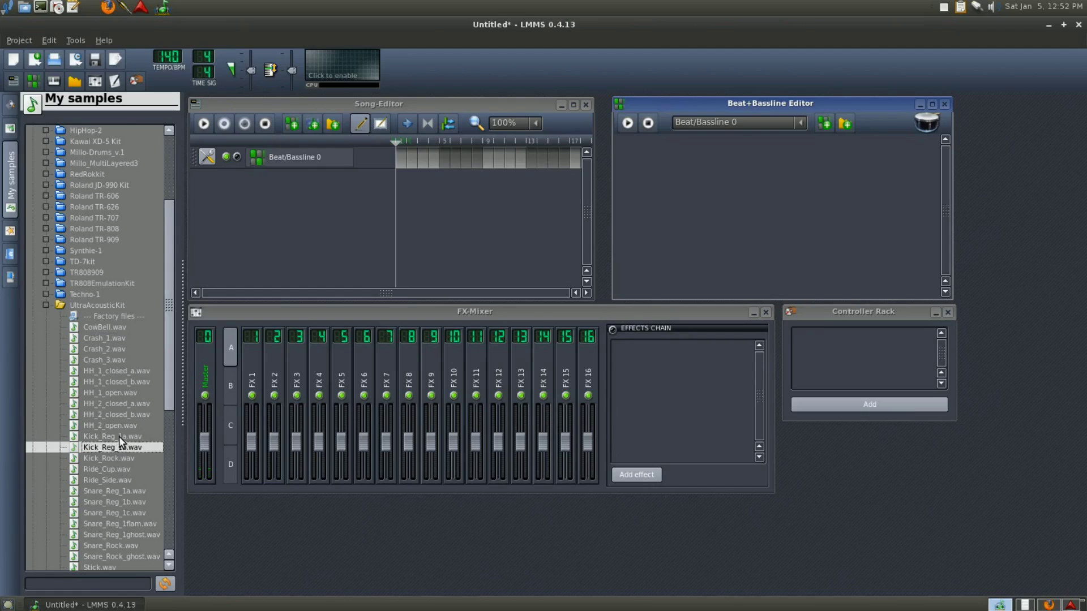
{"action": "left_click", "coordinate": [119, 437]}
{"action": "left_click", "coordinate": [120, 444]}
{"action": "left_click_drag", "start_coordinate": [119, 443], "coordinate": [643, 150]}
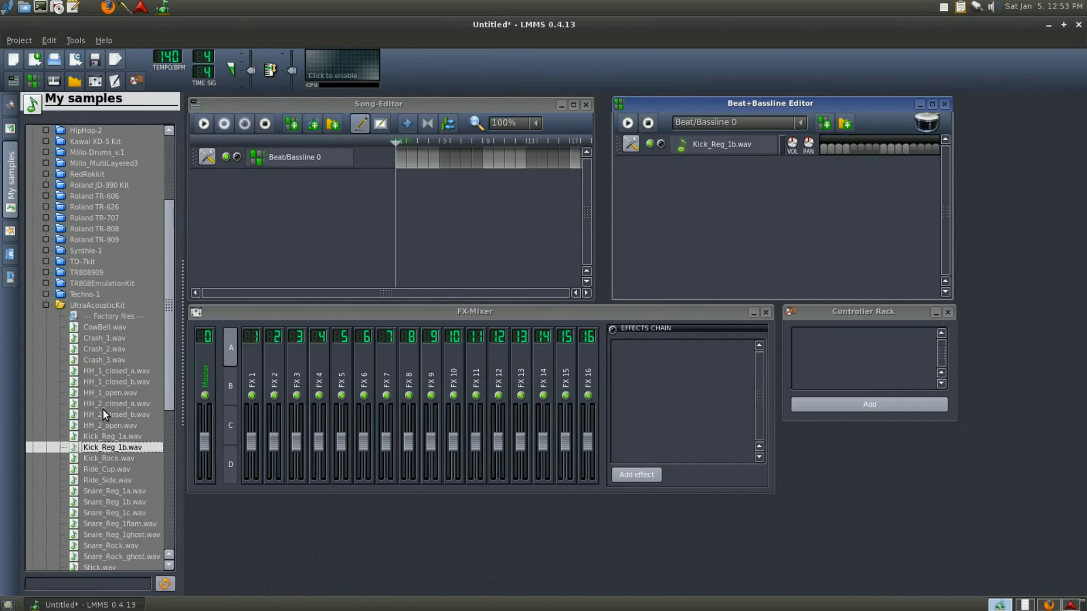
Preview the Snare_Reg_1a, 1b and 1c samples and add Snare_Reg_1b.wav as a track below the kick.
{"action": "scroll", "coordinate": [104, 410], "scroll_direction": "down", "scroll_amount": 1}
{"action": "left_click", "coordinate": [111, 460]}
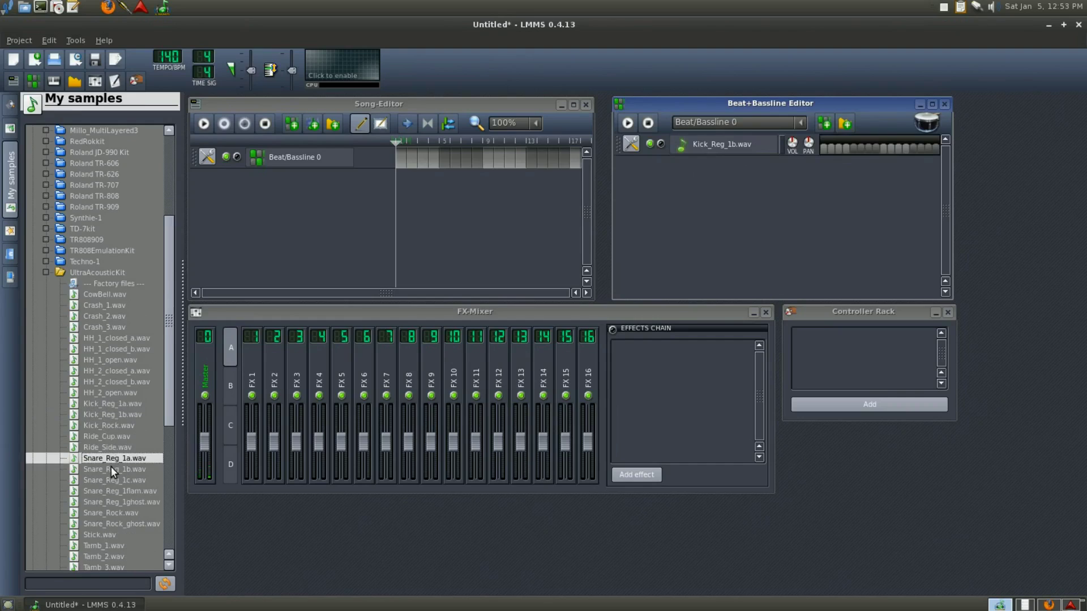
{"action": "left_click", "coordinate": [111, 468]}
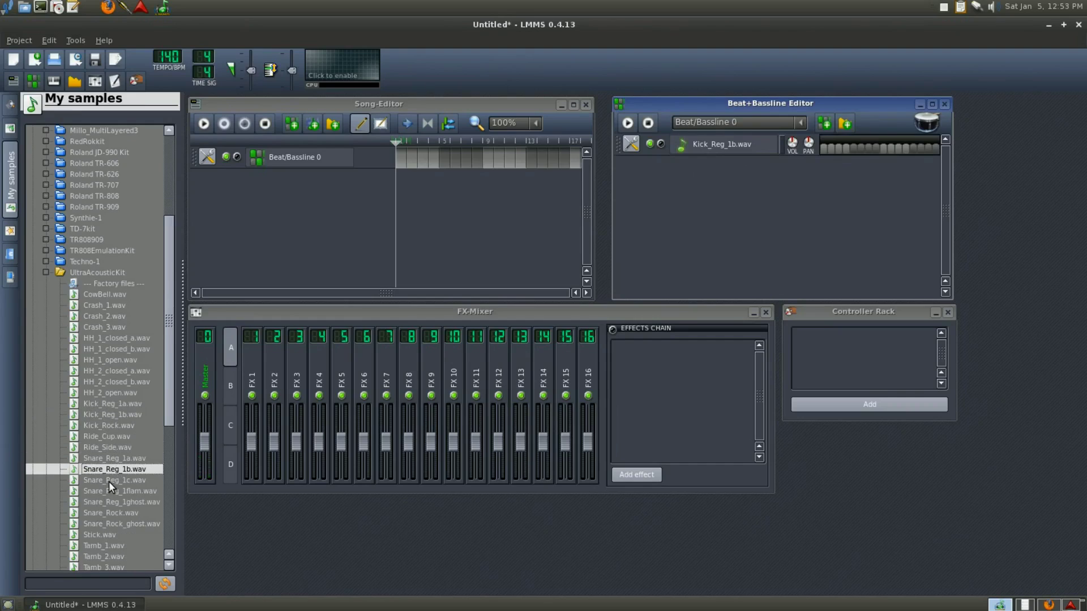
{"action": "left_click", "coordinate": [109, 481]}
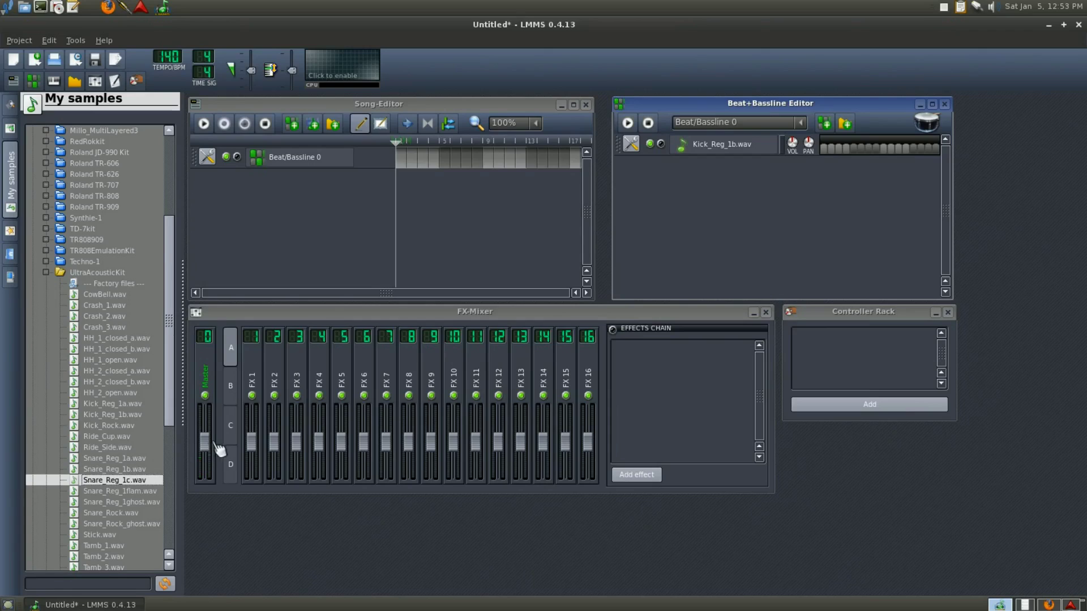
{"action": "left_click", "coordinate": [122, 473]}
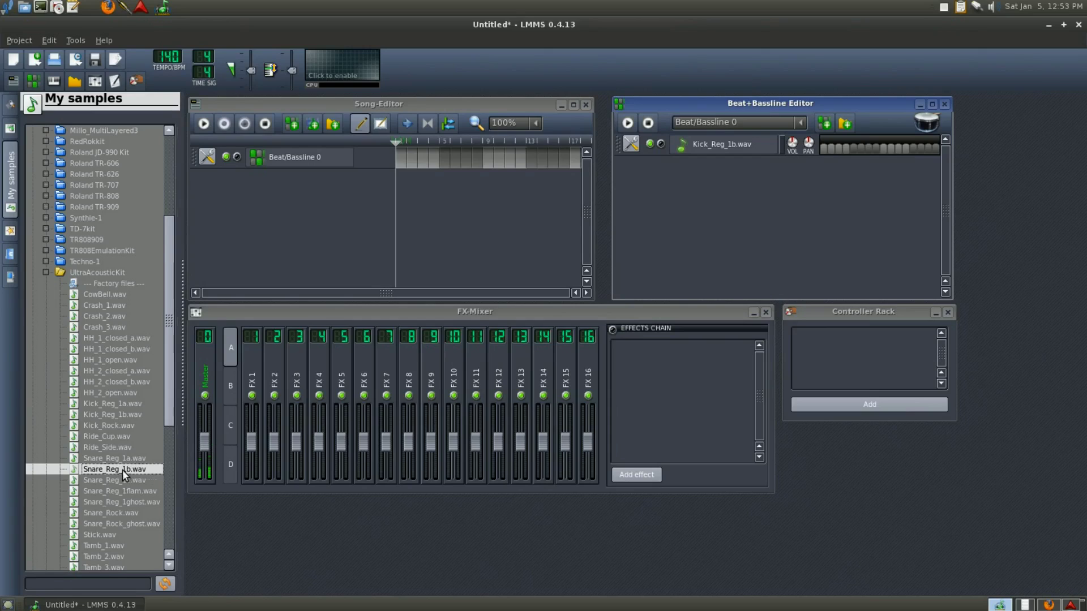
{"action": "left_click", "coordinate": [119, 477]}
{"action": "left_click_drag", "start_coordinate": [120, 468], "coordinate": [694, 227]}
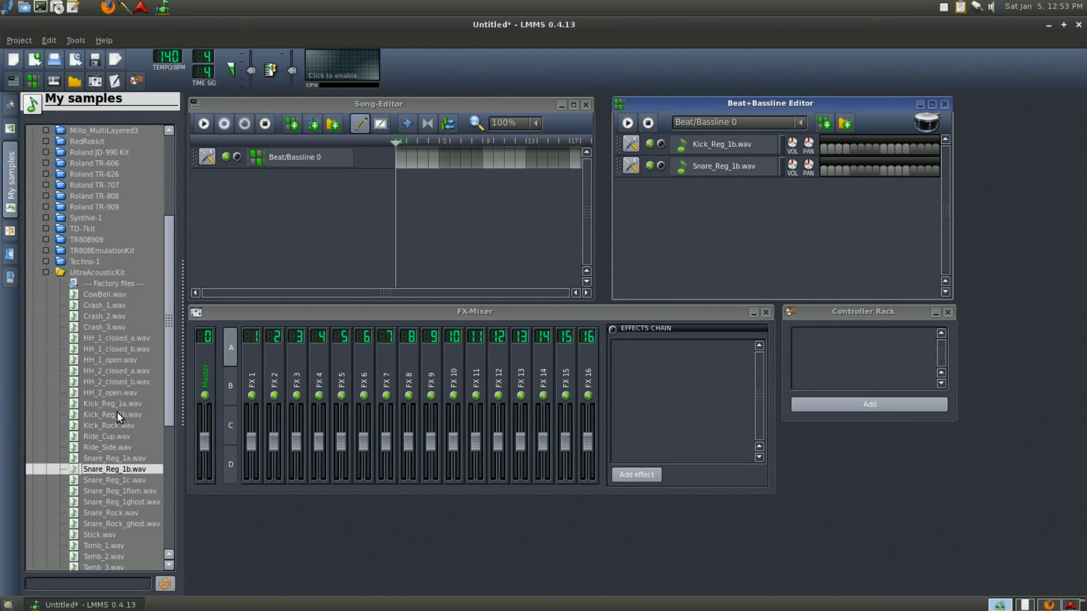
Preview the closed hi-hat samples and add HH_2_closed_b.wav as a track below the snare in the Beat+Bassline Editor.
{"action": "left_click", "coordinate": [114, 338]}
{"action": "left_click", "coordinate": [113, 348]}
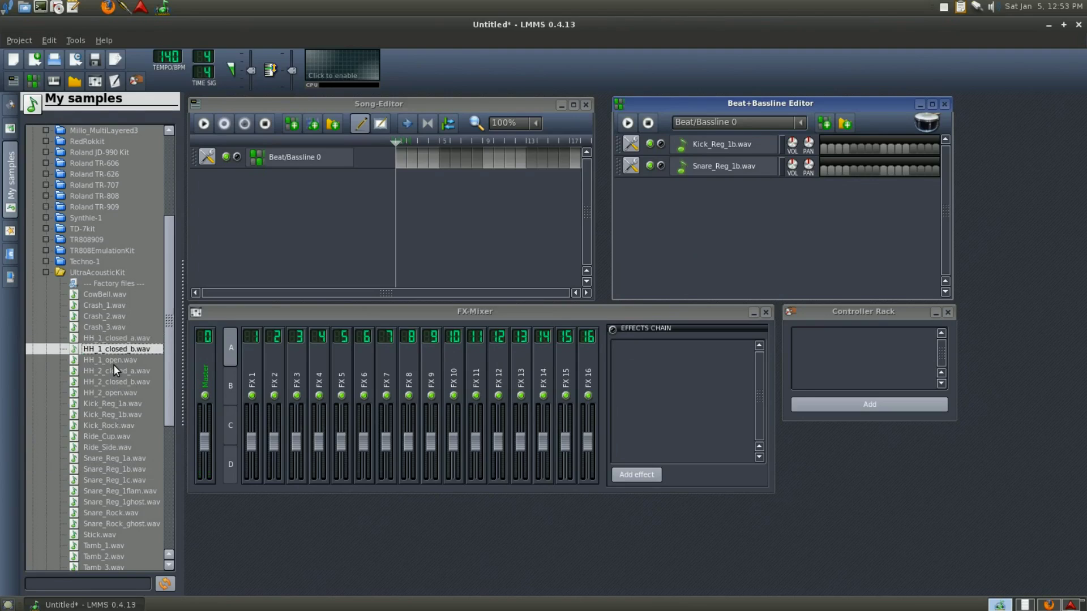
{"action": "left_click", "coordinate": [113, 366]}
{"action": "left_click", "coordinate": [113, 382]}
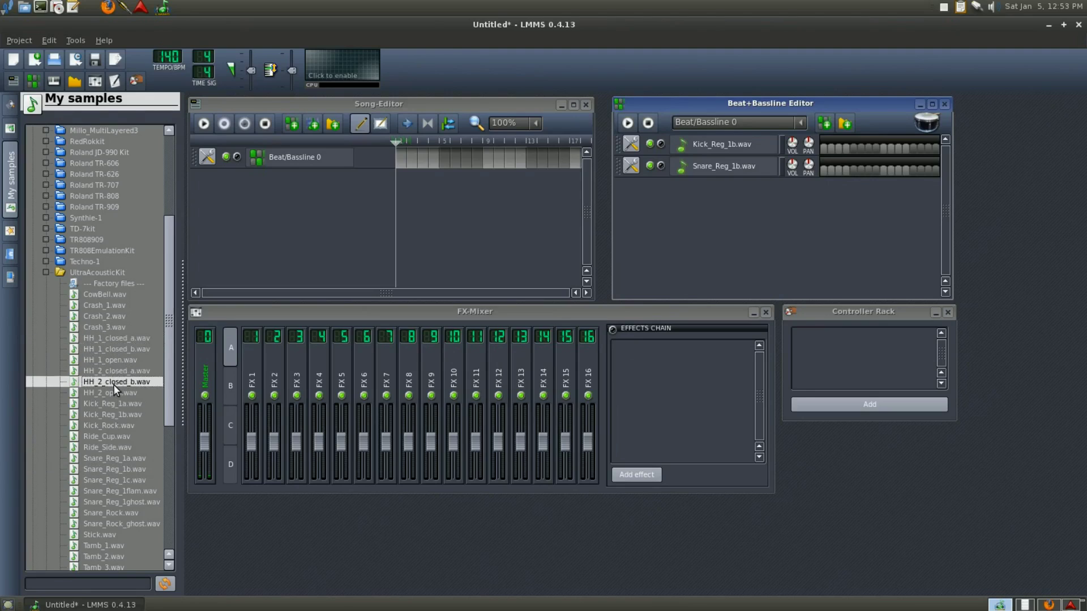
{"action": "left_click_drag", "start_coordinate": [113, 383], "coordinate": [628, 233]}
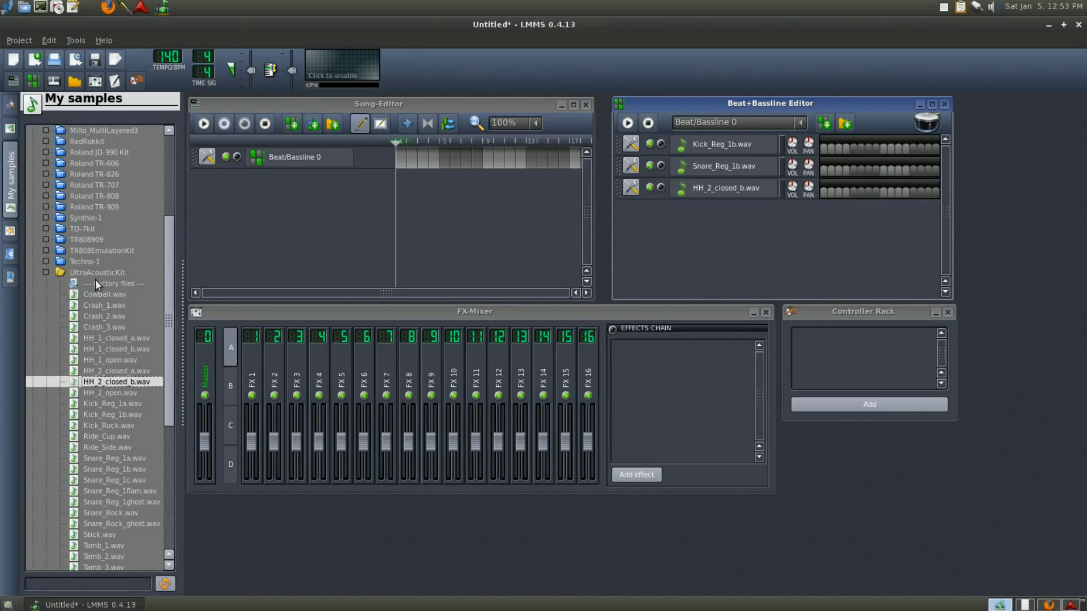
Preview the three crash samples and add Crash_1.wav as a track below the hi-hat in the Beat+Bassline Editor.
{"action": "left_click", "coordinate": [79, 306]}
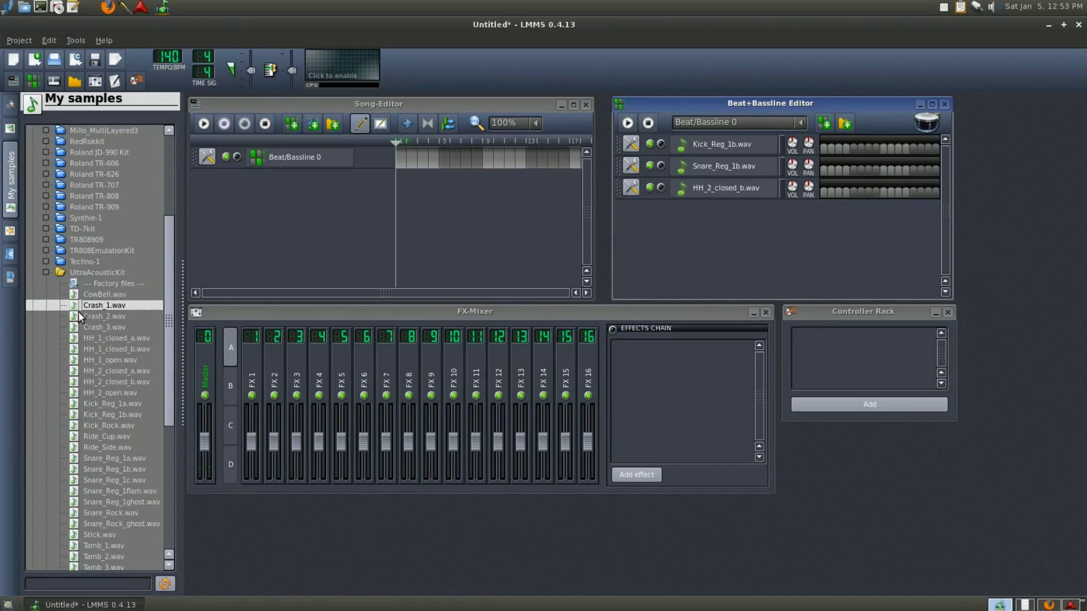
{"action": "left_click", "coordinate": [78, 313]}
{"action": "left_click", "coordinate": [82, 327]}
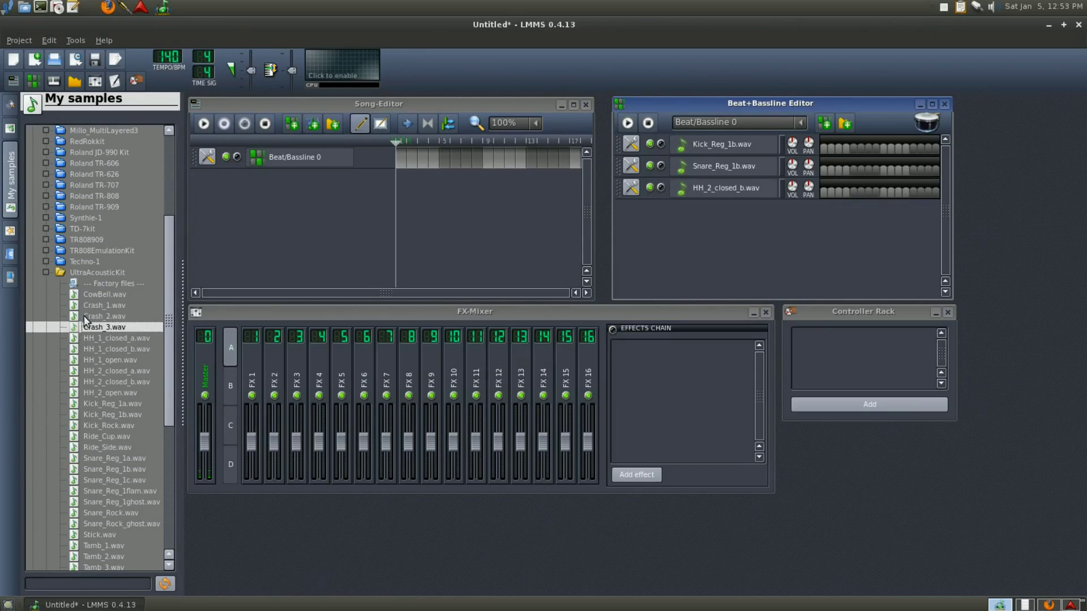
{"action": "left_click_drag", "start_coordinate": [88, 303], "coordinate": [637, 246]}
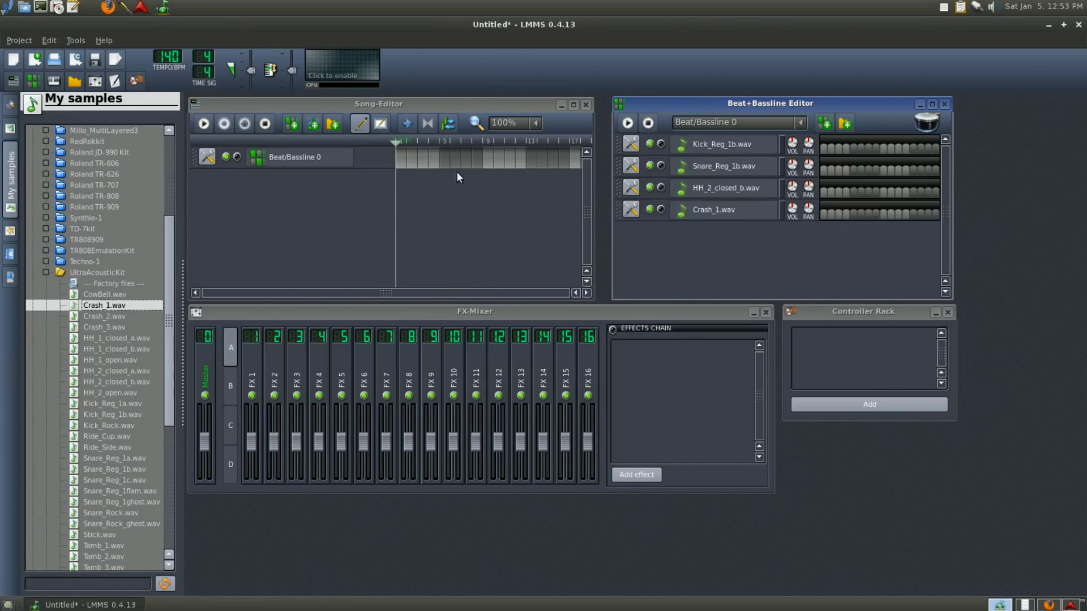
Switch to the Exercise 3 score, examine the drum parts across both pages, and return to LMMS.
{"action": "left_click", "coordinate": [1026, 605]}
{"action": "scroll", "coordinate": [566, 340], "scroll_direction": "down", "scroll_amount": 10}
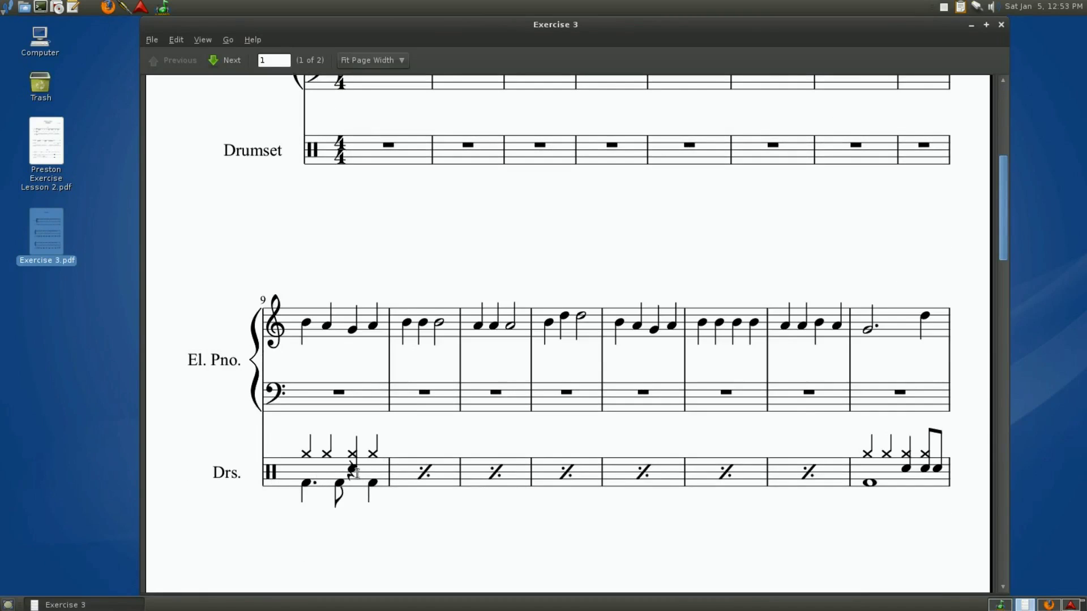
{"action": "scroll", "coordinate": [385, 456], "scroll_direction": "down", "scroll_amount": 5}
{"action": "scroll", "coordinate": [385, 456], "scroll_direction": "down", "scroll_amount": 10}
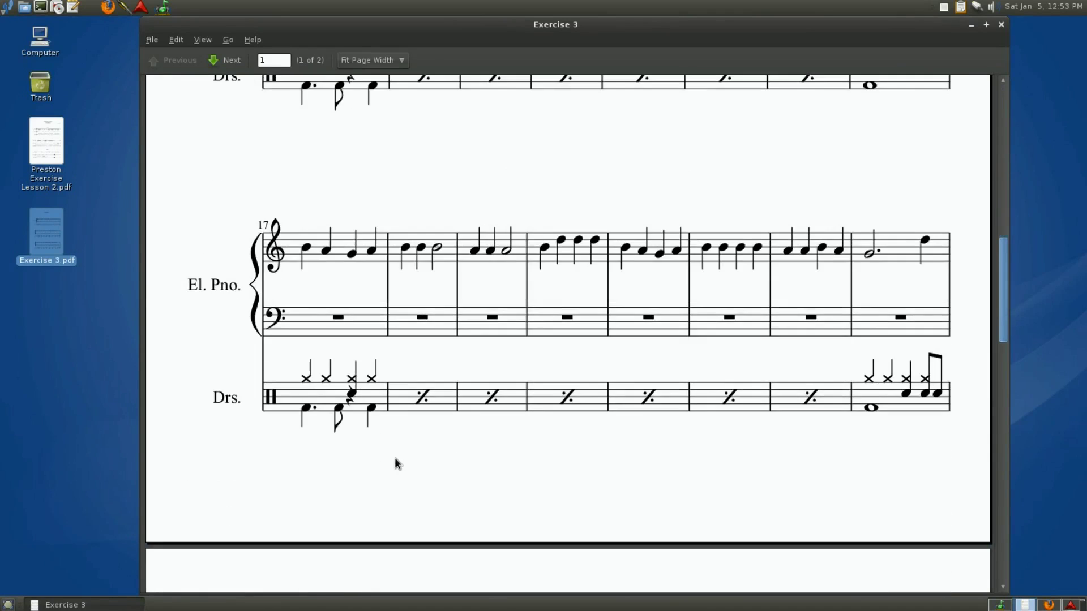
{"action": "scroll", "coordinate": [389, 497], "scroll_direction": "down", "scroll_amount": 2}
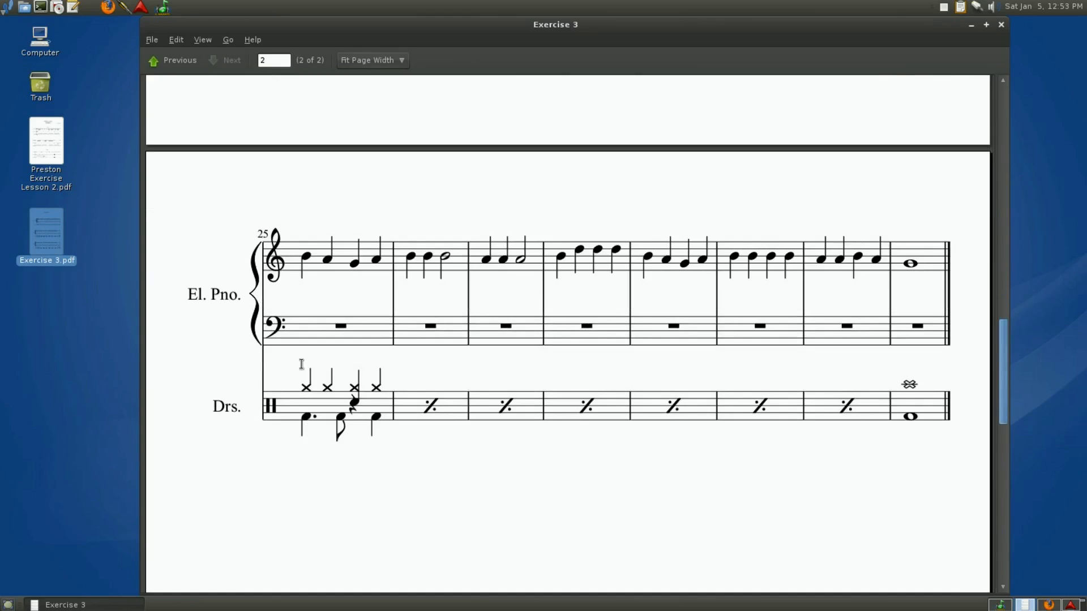
{"action": "scroll", "coordinate": [302, 366], "scroll_direction": "up", "scroll_amount": 10}
{"action": "scroll", "coordinate": [302, 365], "scroll_direction": "up", "scroll_amount": 5}
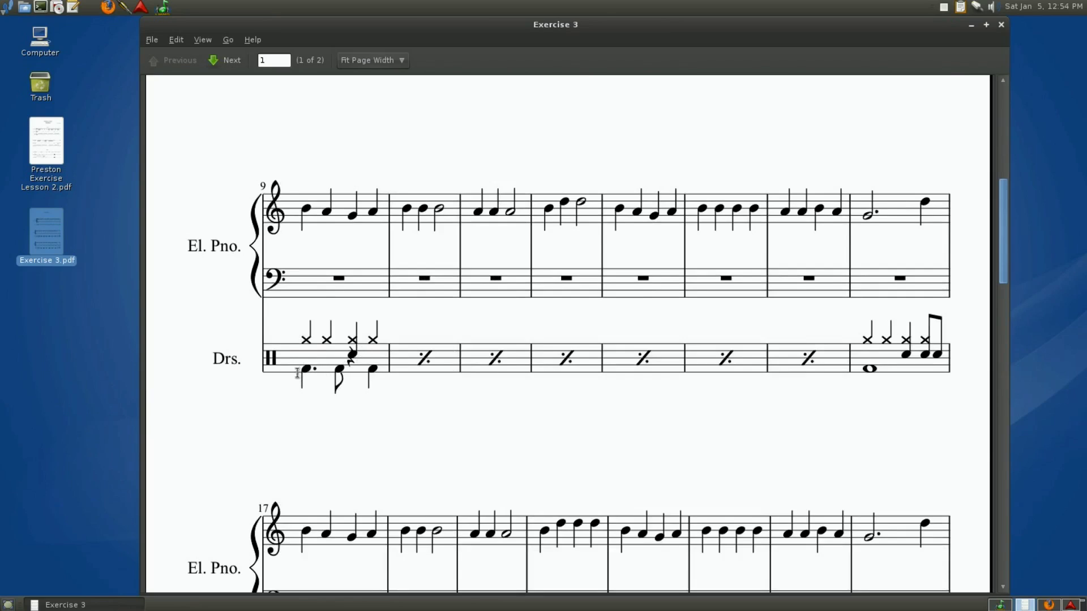
{"action": "scroll", "coordinate": [310, 440], "scroll_direction": "down", "scroll_amount": 5}
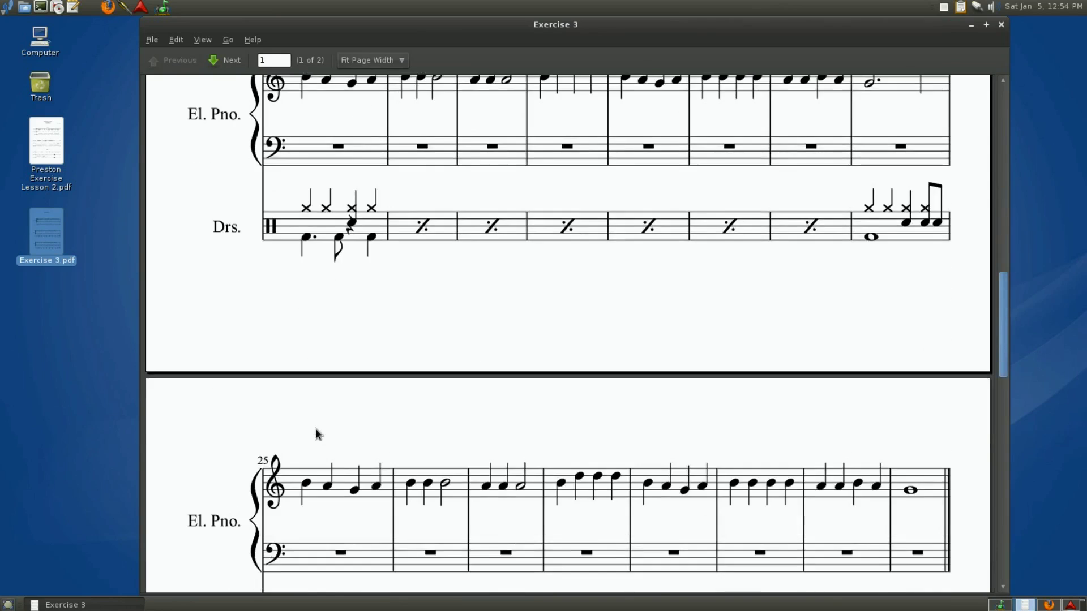
{"action": "scroll", "coordinate": [315, 428], "scroll_direction": "up", "scroll_amount": 6}
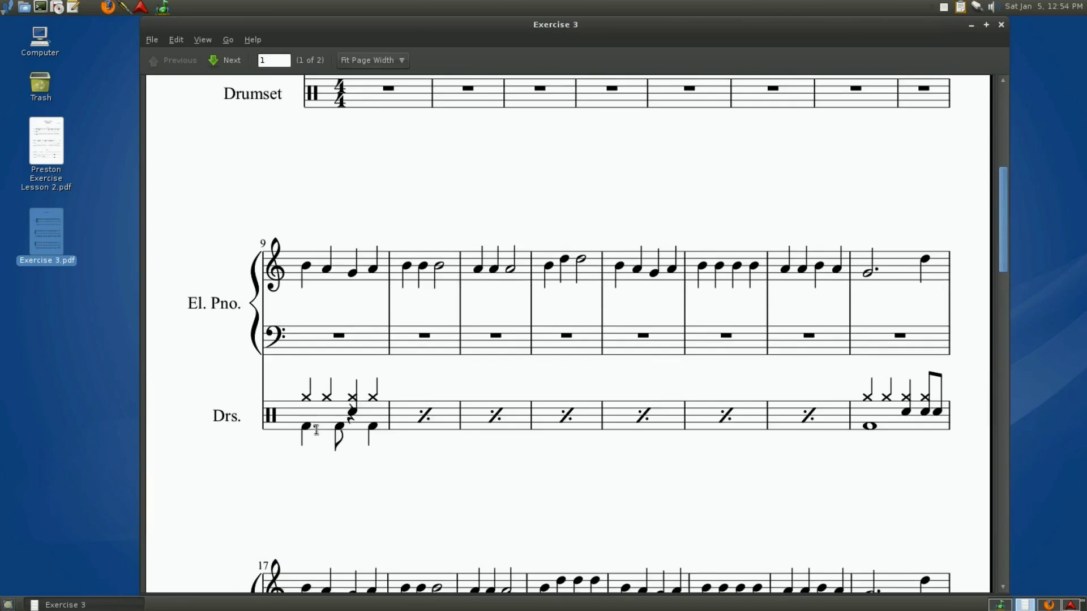
{"action": "left_click", "coordinate": [1000, 605]}
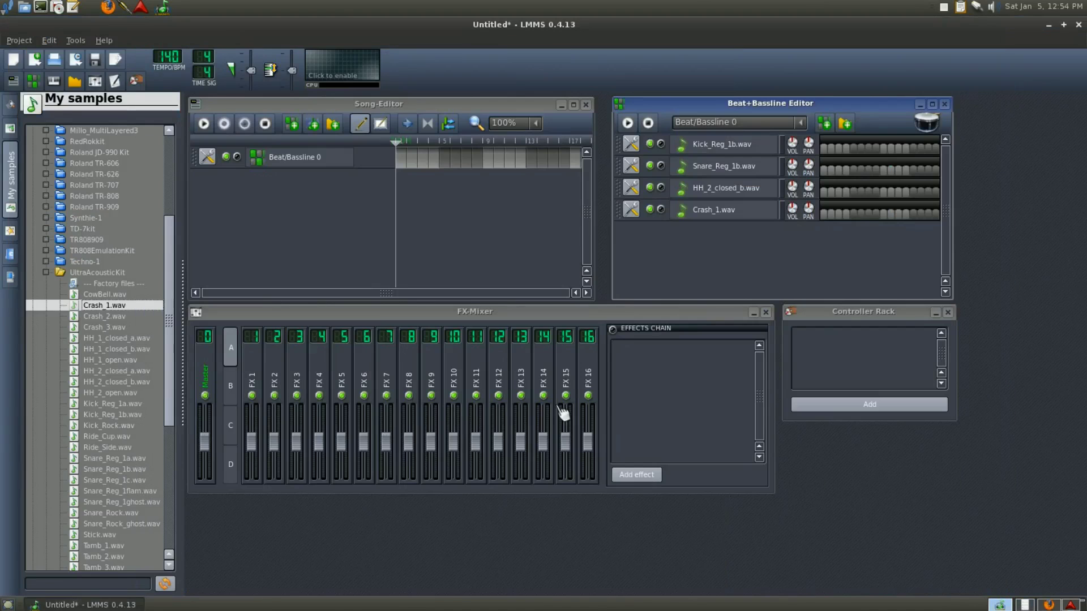
Collapse the My samples sidebar, switch to Ardour to check the running recording, and return to LMMS.
{"action": "left_click", "coordinate": [17, 178]}
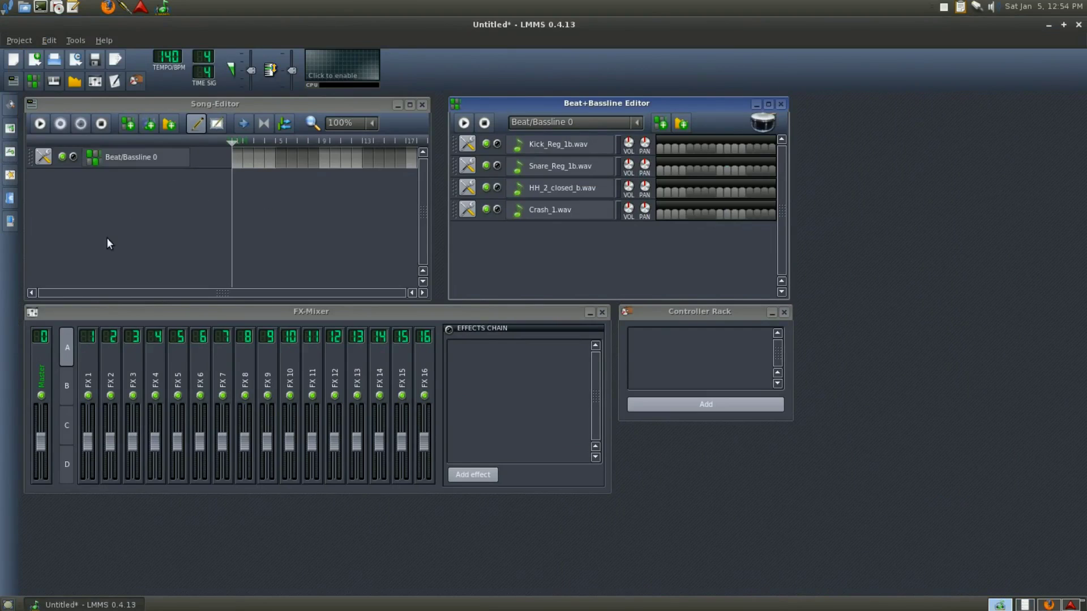
{"action": "left_click", "coordinate": [1073, 605]}
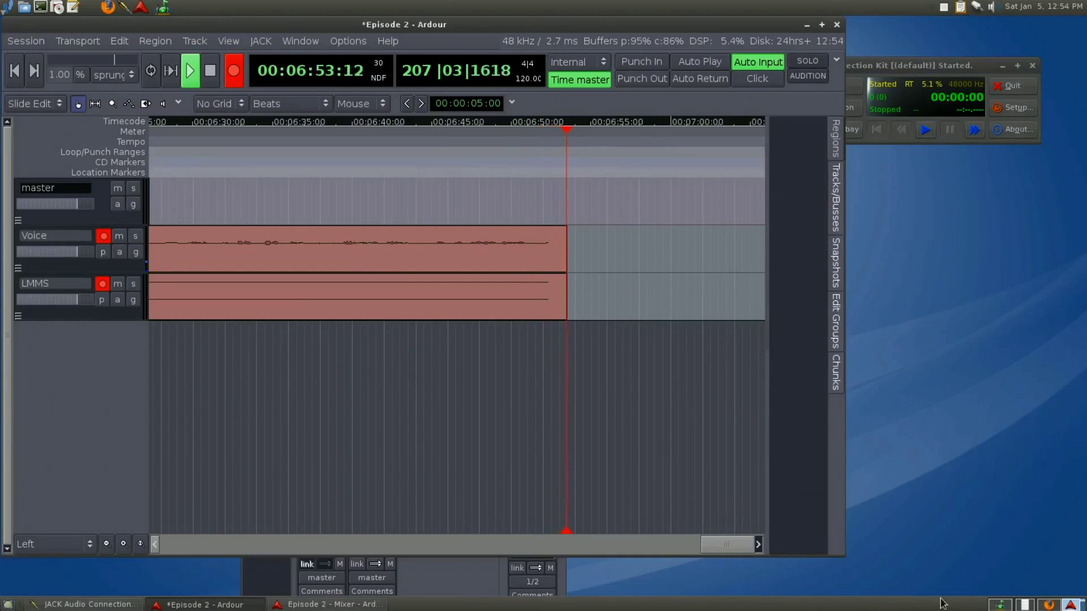
{"action": "left_click", "coordinate": [1000, 604]}
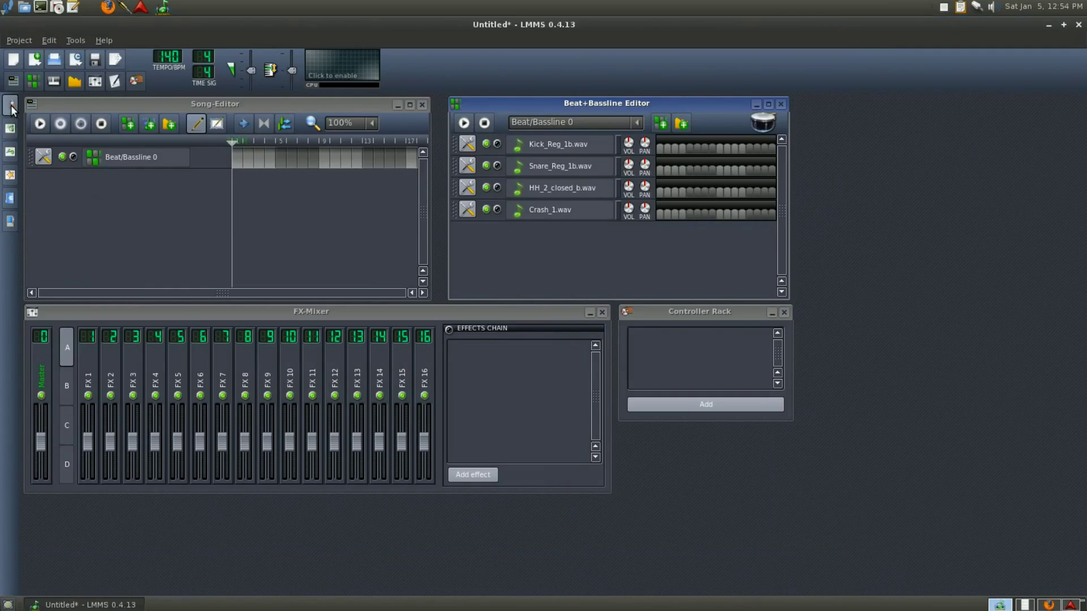
Add a ZynAddSubFX instrument track below Beat/Bassline 0 in the Song-Editor and collapse the Instrument plugins sidebar.
{"action": "left_click", "coordinate": [12, 125]}
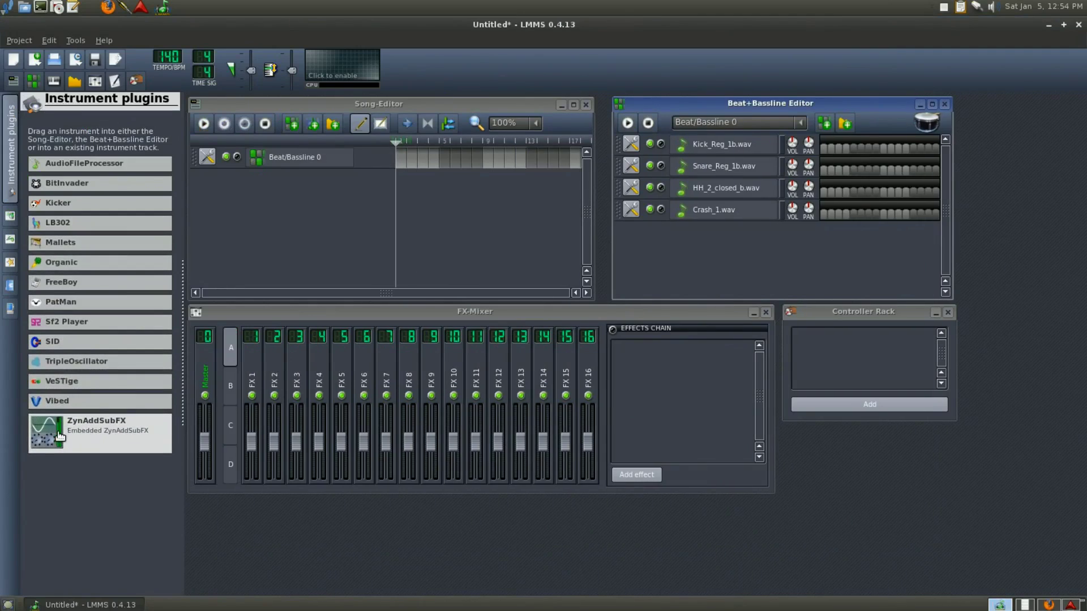
{"action": "left_click_drag", "start_coordinate": [52, 432], "coordinate": [49, 431]}
{"action": "left_click_drag", "start_coordinate": [49, 430], "coordinate": [225, 190]}
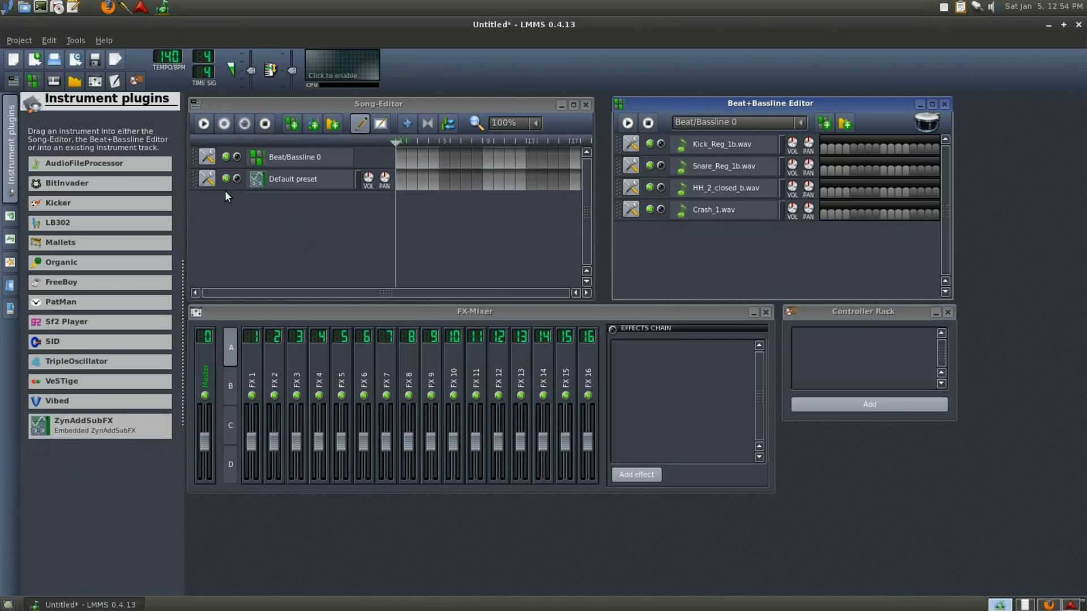
{"action": "left_click", "coordinate": [15, 137]}
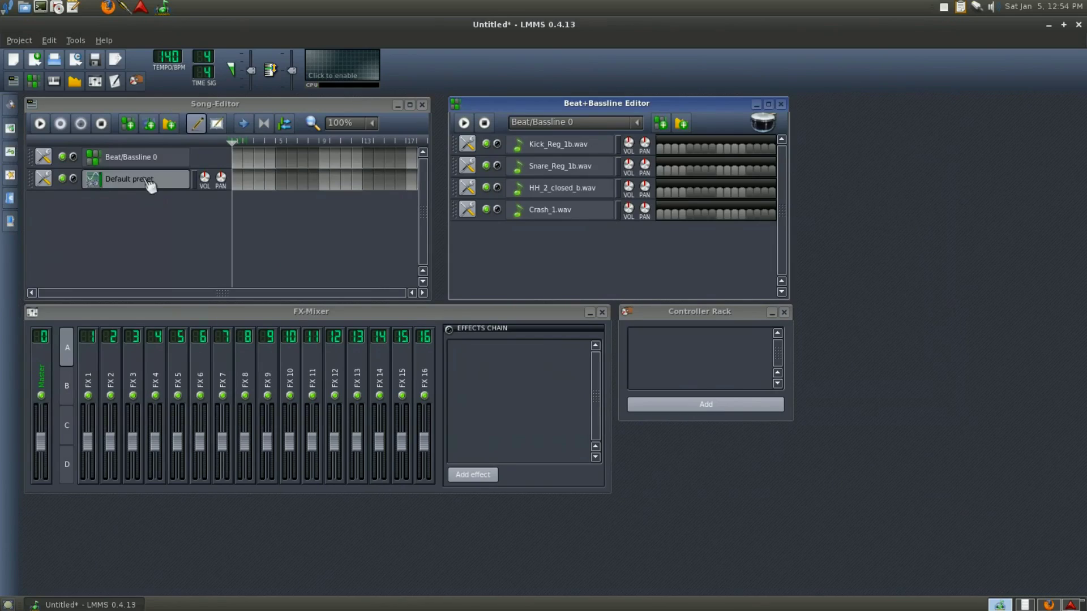
Open the ZynAddSubFX track's instrument window, show the synth's own interface, and reposition both windows within the workspace.
{"action": "left_click", "coordinate": [129, 180]}
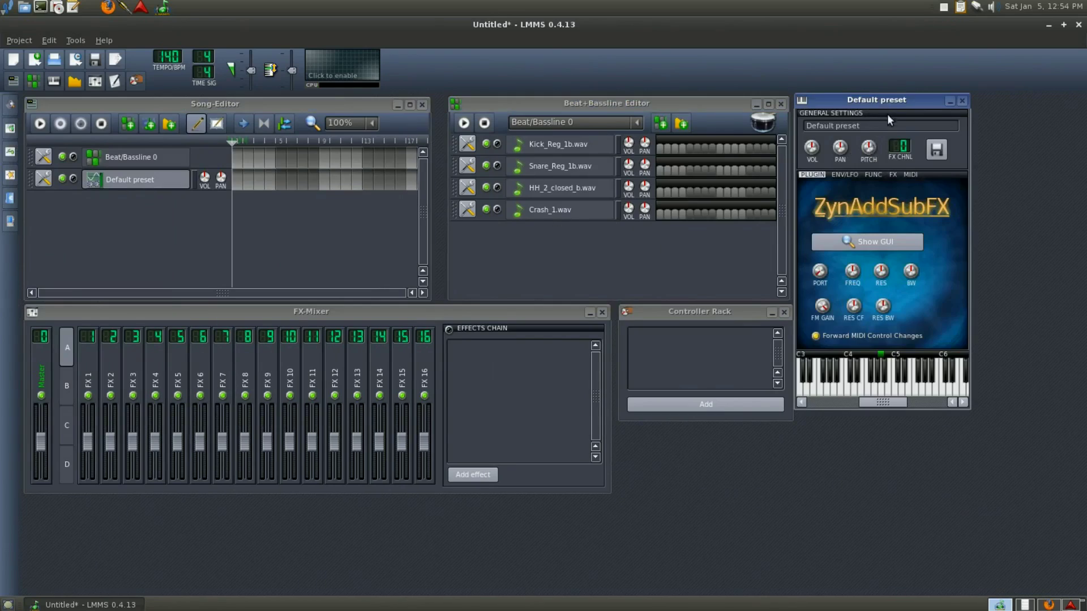
{"action": "left_click_drag", "start_coordinate": [870, 97], "coordinate": [886, 133]}
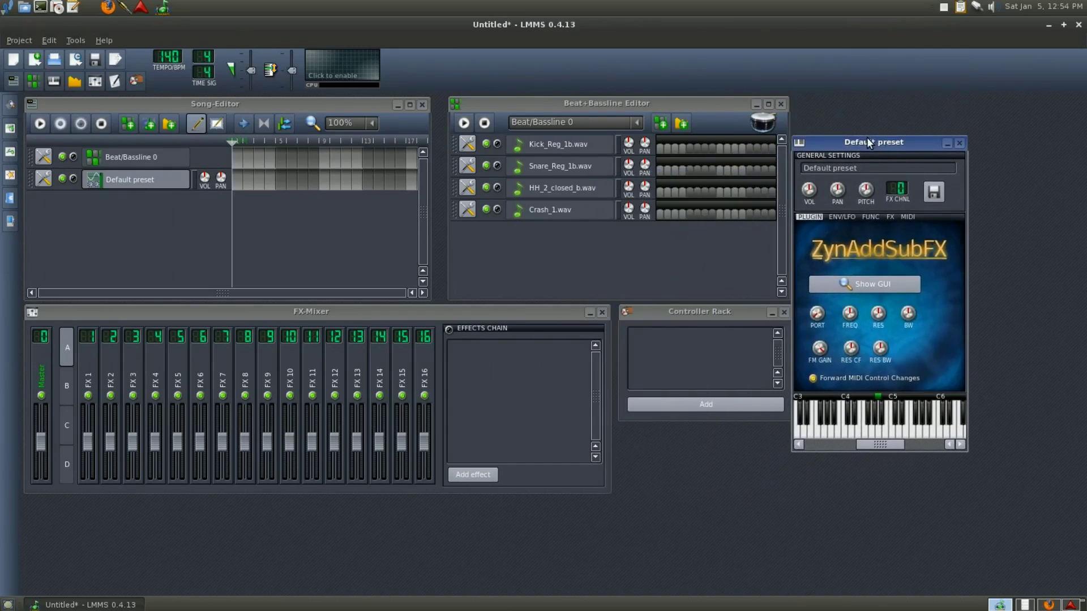
{"action": "left_click", "coordinate": [867, 285]}
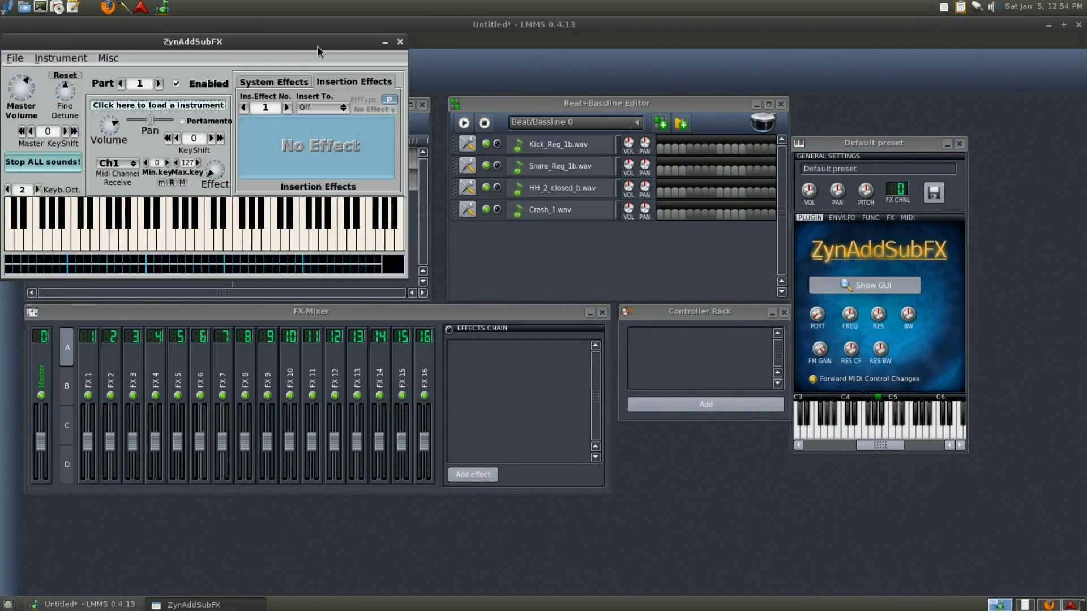
{"action": "left_click_drag", "start_coordinate": [318, 48], "coordinate": [474, 155]}
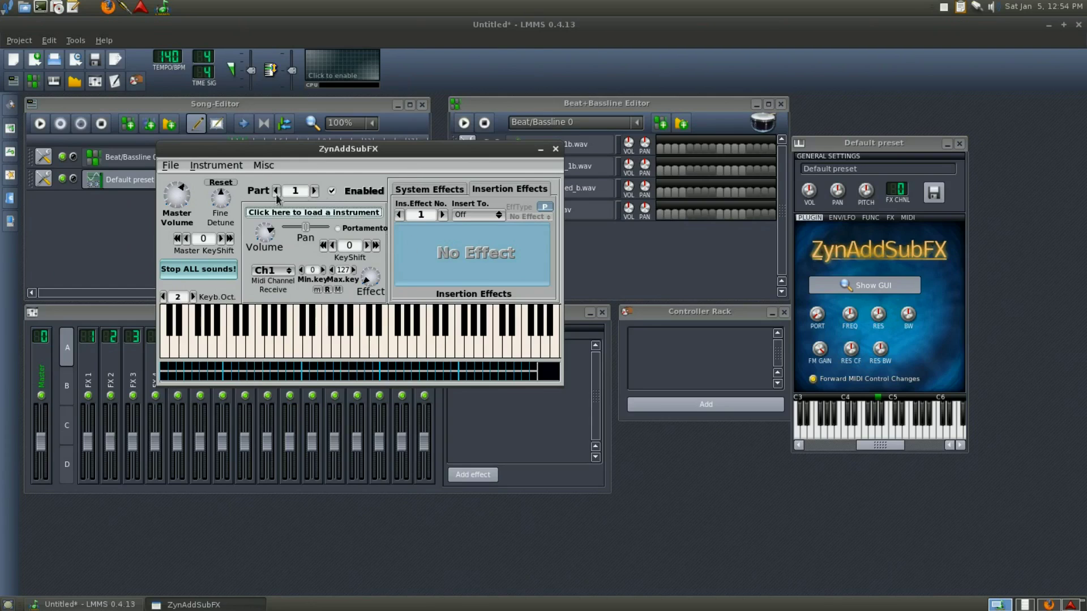
{"action": "left_click_drag", "start_coordinate": [279, 152], "coordinate": [361, 96]}
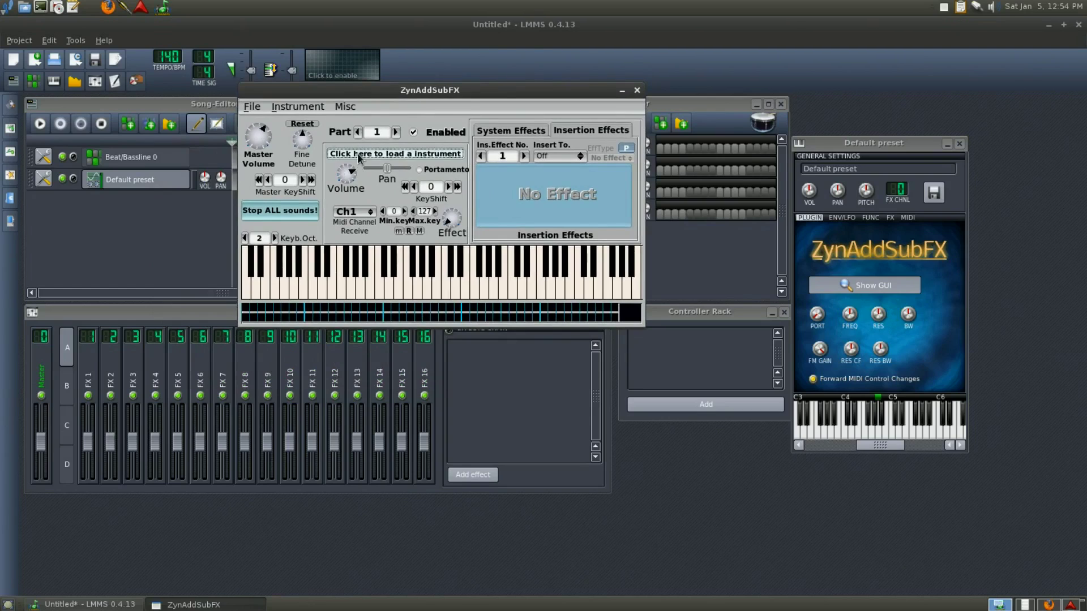
Load the BinaryPiano1 instrument from the SynthPiano[1] bank into part 1 of ZynAddSubFX.
{"action": "left_click", "coordinate": [358, 154]}
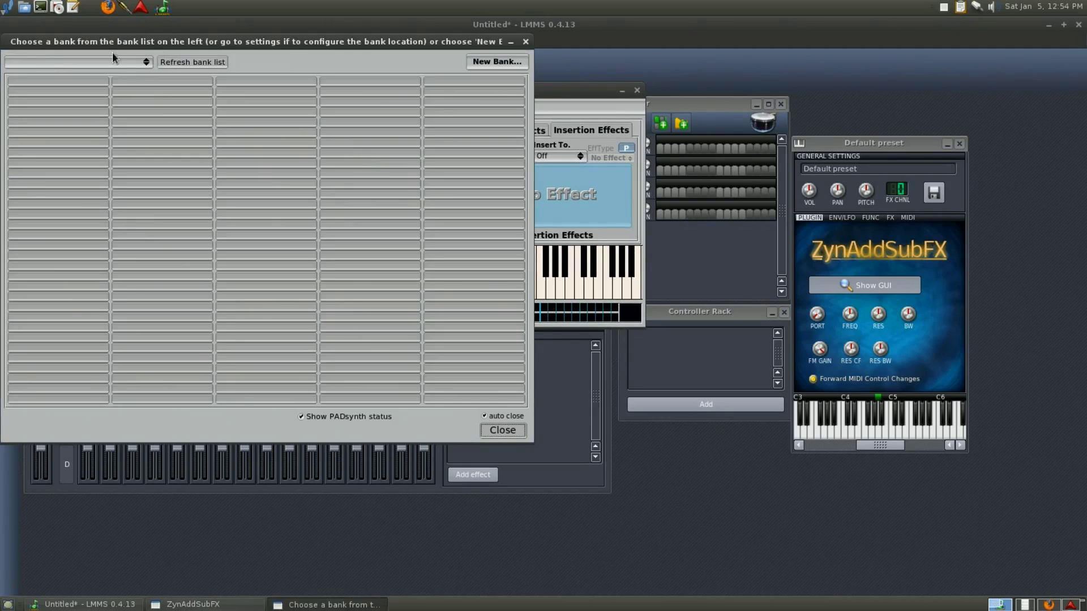
{"action": "left_click_drag", "start_coordinate": [146, 44], "coordinate": [289, 73]}
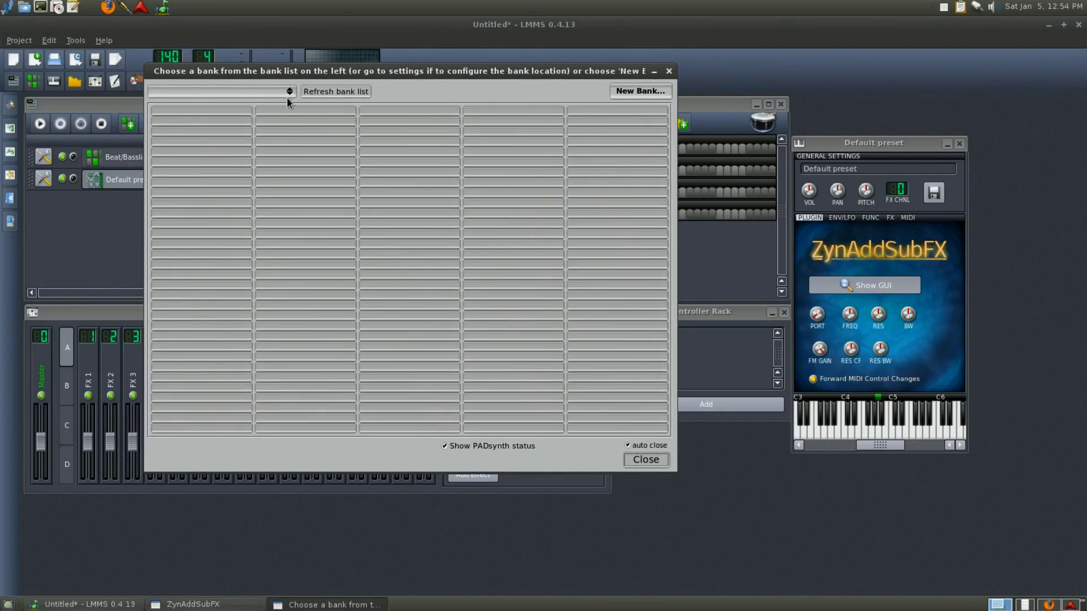
{"action": "left_click", "coordinate": [285, 91]}
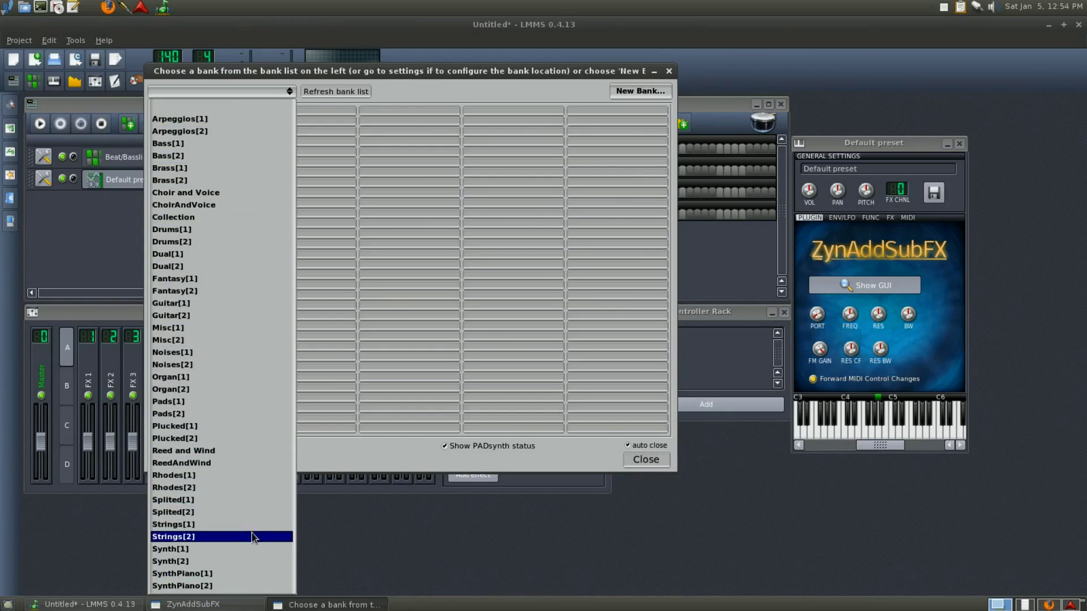
{"action": "left_click", "coordinate": [250, 575]}
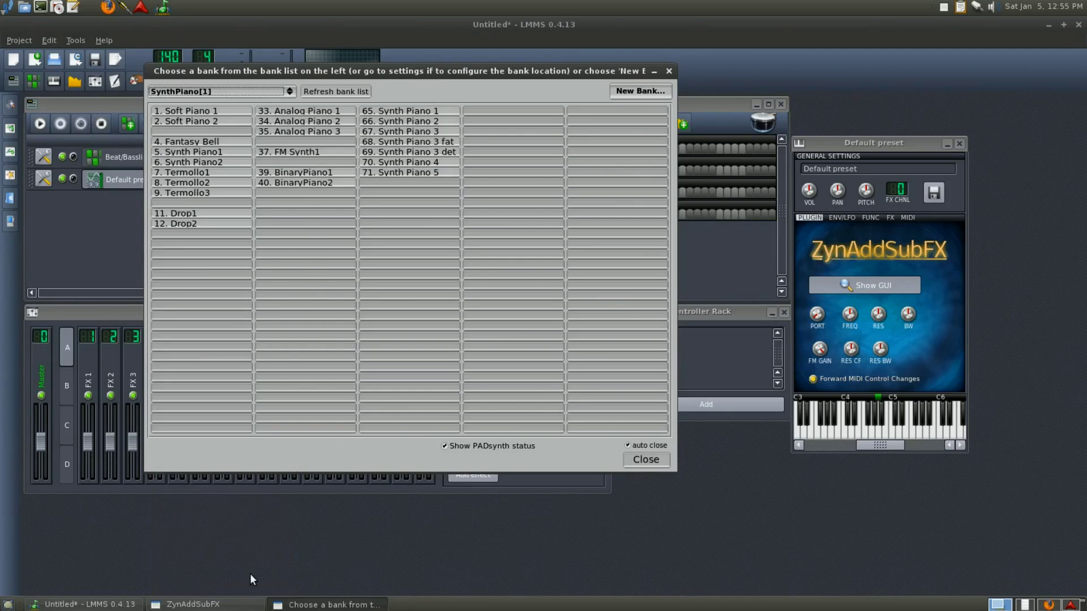
{"action": "left_click", "coordinate": [278, 171]}
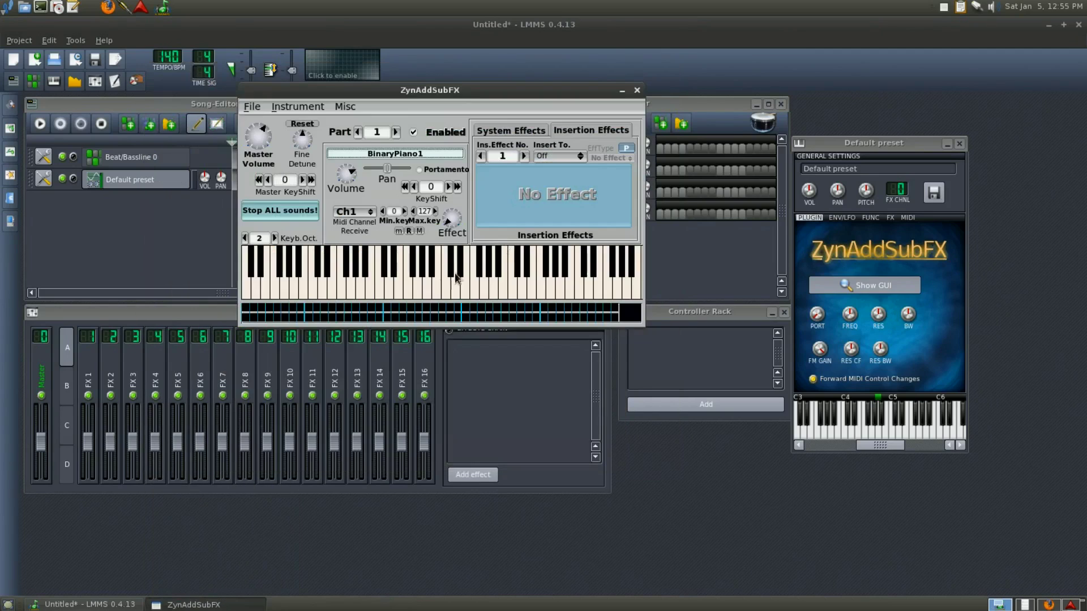
Audition BinaryPiano1 with several notes on the ZynAddSubFX keyboard, and close the synth interface and its instrument window.
{"action": "left_click", "coordinate": [404, 293]}
{"action": "left_click", "coordinate": [439, 287]}
{"action": "left_click", "coordinate": [502, 289]}
{"action": "left_click", "coordinate": [371, 289]}
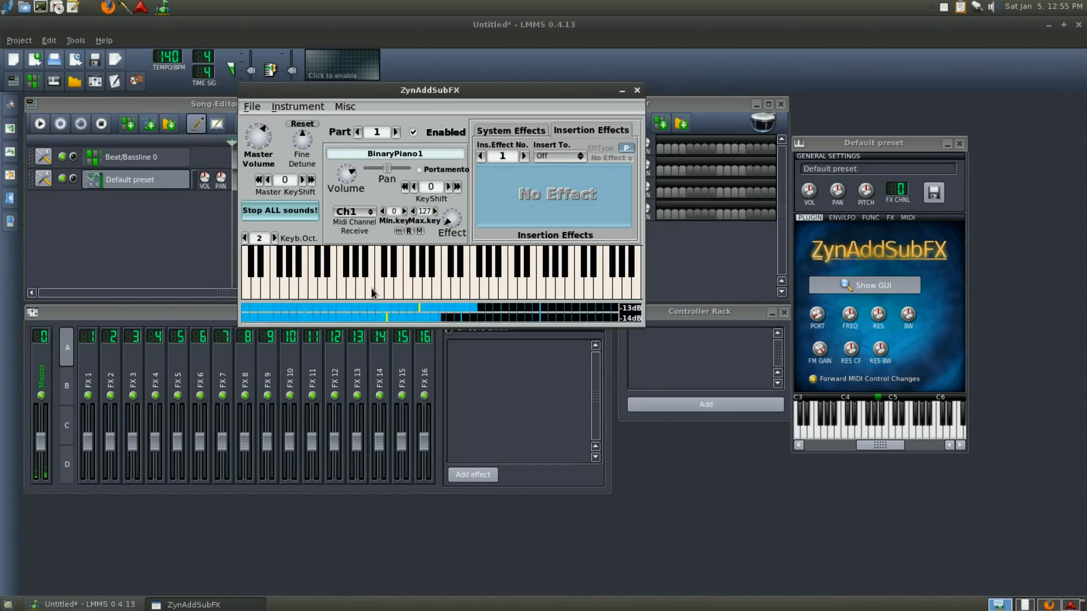
{"action": "left_click", "coordinate": [493, 288]}
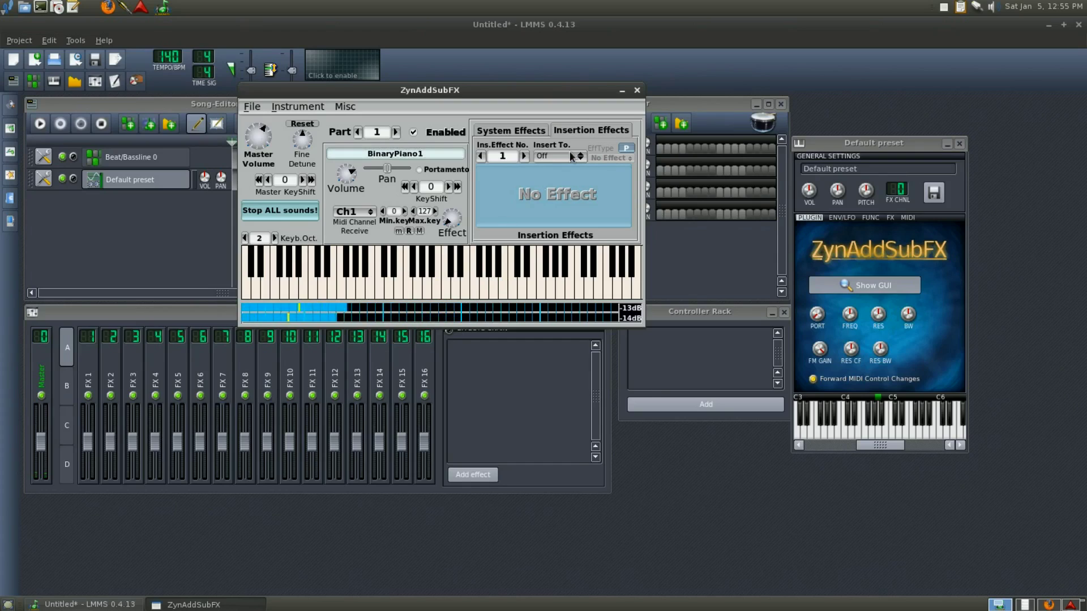
{"action": "left_click", "coordinate": [637, 91]}
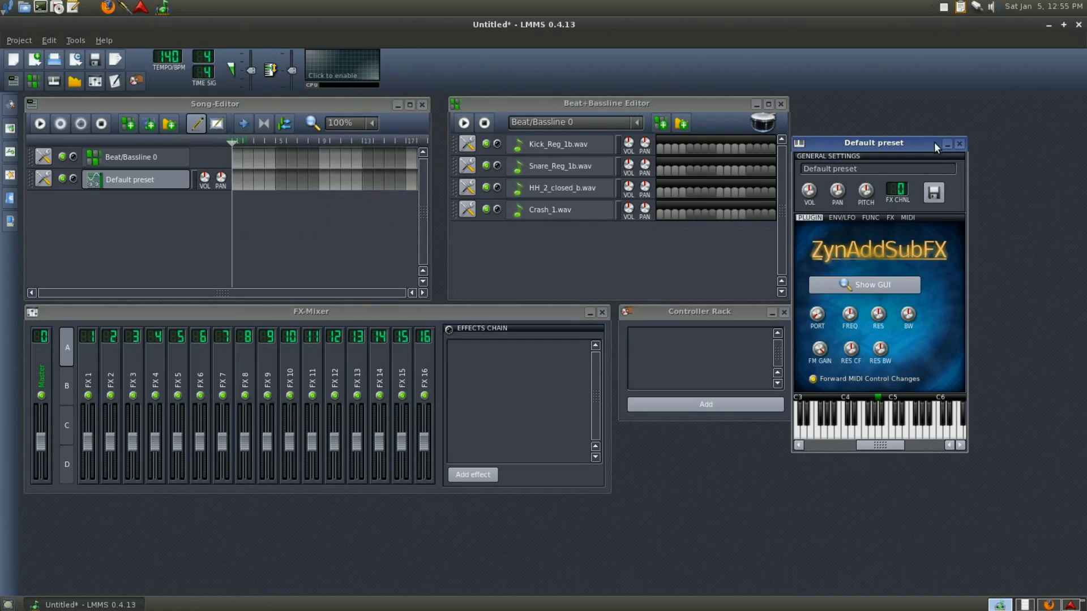
{"action": "left_click", "coordinate": [959, 143]}
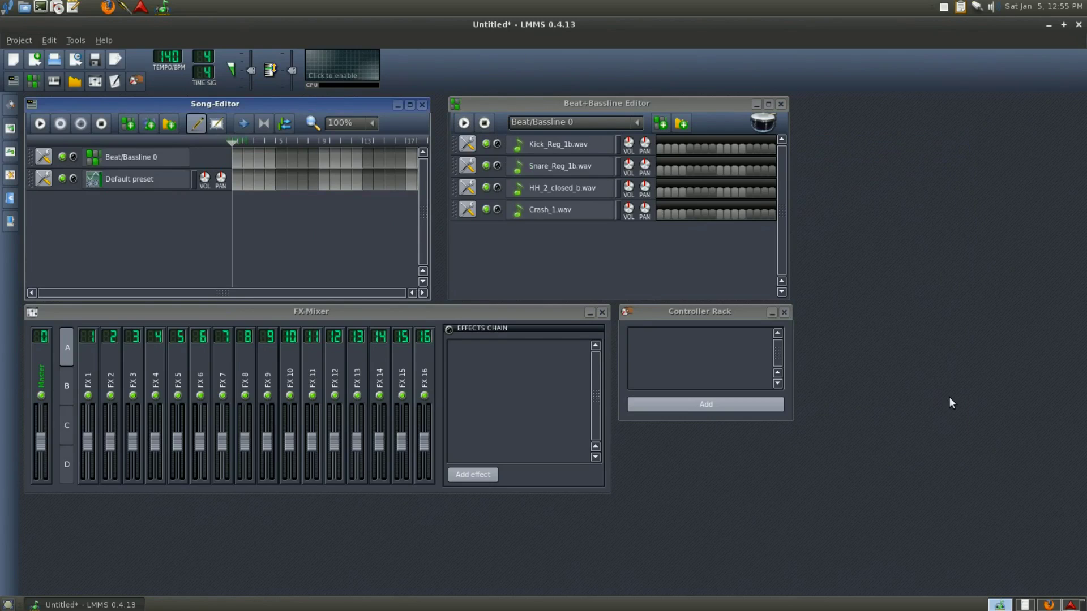
Switch to the Exercise 3 score and examine the drum pattern and the fill in the last measure of each line.
{"action": "left_click", "coordinate": [1032, 607]}
{"action": "scroll", "coordinate": [376, 173], "scroll_direction": "up", "scroll_amount": 3}
{"action": "scroll", "coordinate": [377, 177], "scroll_direction": "up", "scroll_amount": 3}
{"action": "scroll", "coordinate": [376, 181], "scroll_direction": "down", "scroll_amount": 6}
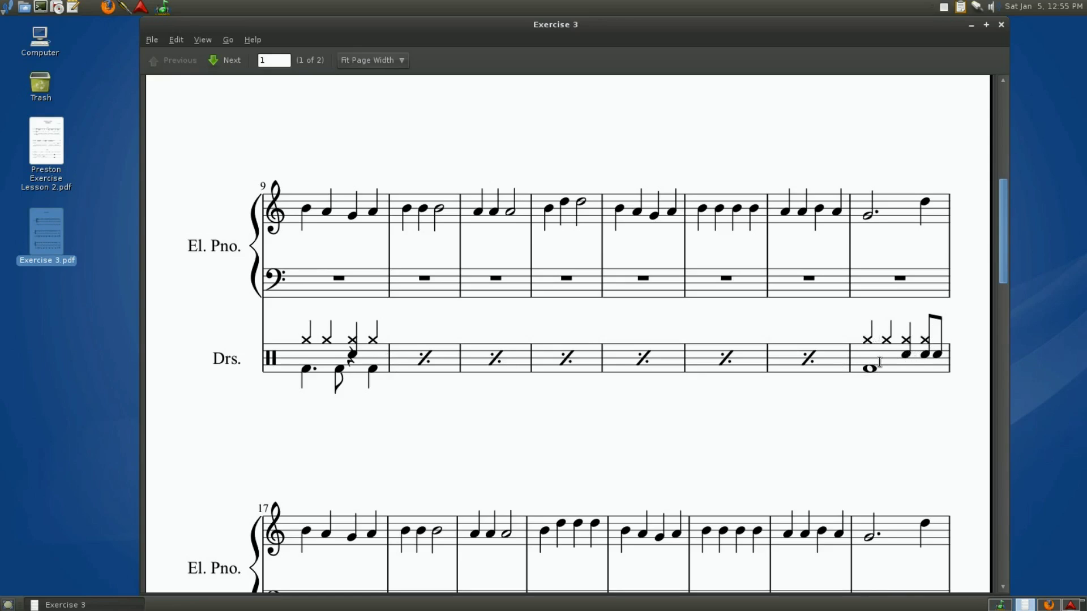
{"action": "scroll", "coordinate": [929, 352], "scroll_direction": "down", "scroll_amount": 2}
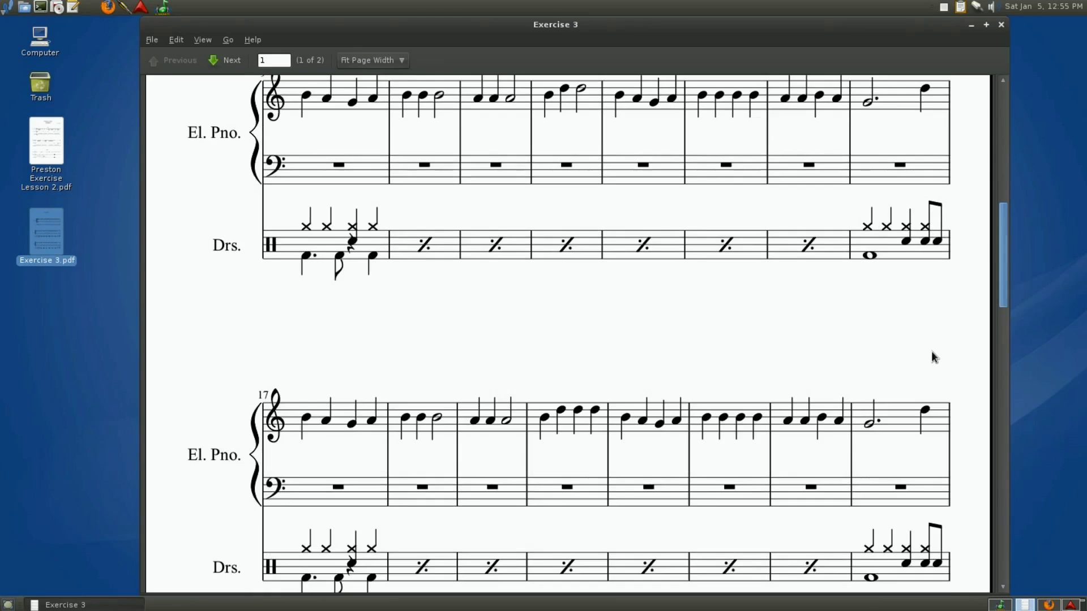
Examine the drum staff on every line of the Exercise 3 score, comparing the repeated pattern, the fill measures and the final measure.
{"action": "scroll", "coordinate": [888, 352], "scroll_direction": "down", "scroll_amount": 1}
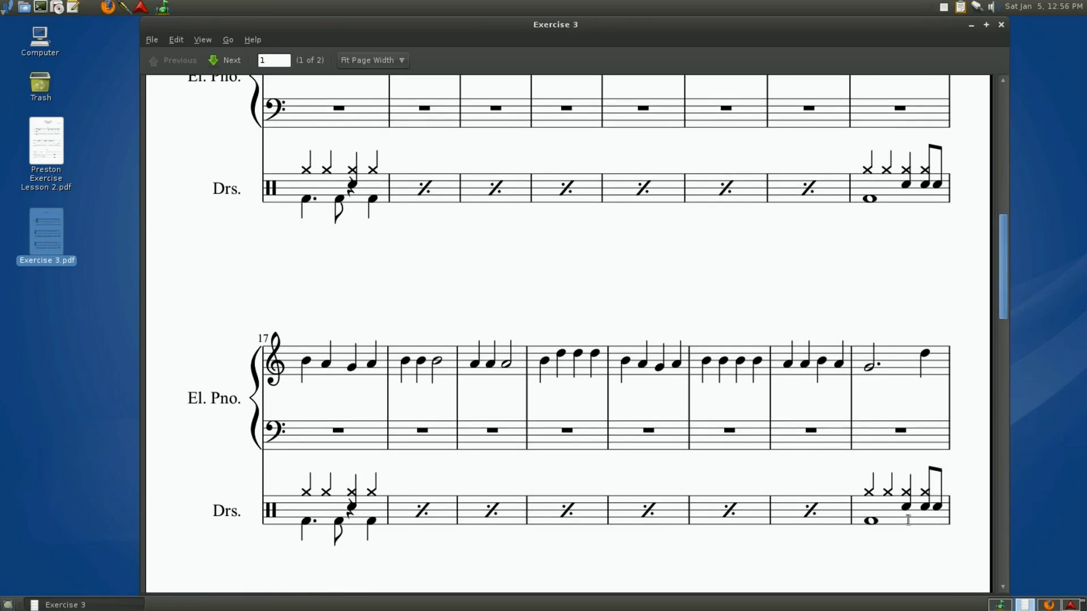
{"action": "scroll", "coordinate": [906, 516], "scroll_direction": "down", "scroll_amount": 10}
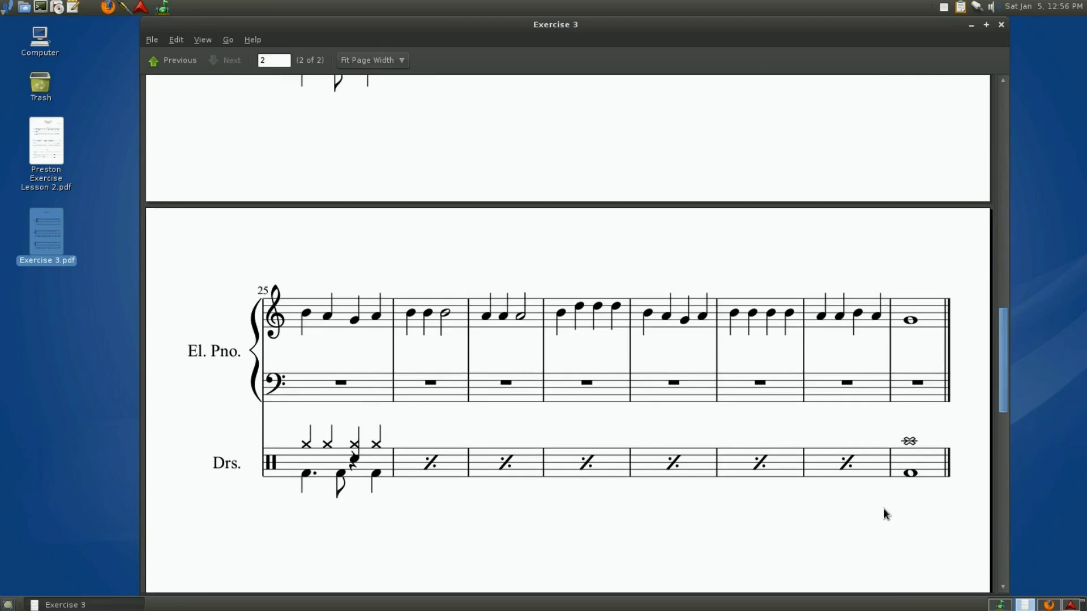
{"action": "scroll", "coordinate": [885, 514], "scroll_direction": "down", "scroll_amount": 2}
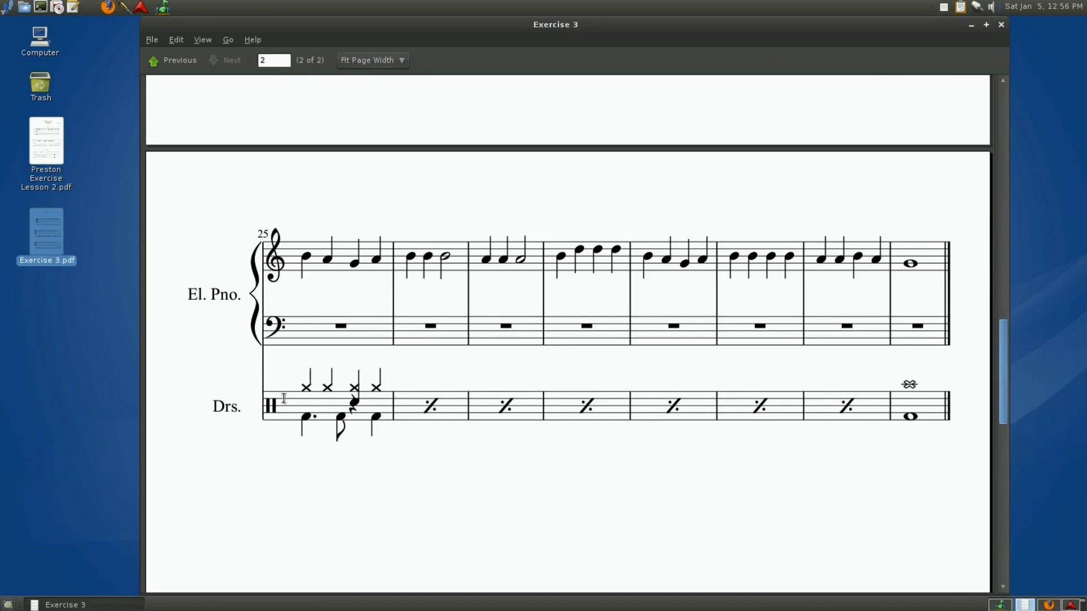
{"action": "scroll", "coordinate": [374, 389], "scroll_direction": "up", "scroll_amount": 15}
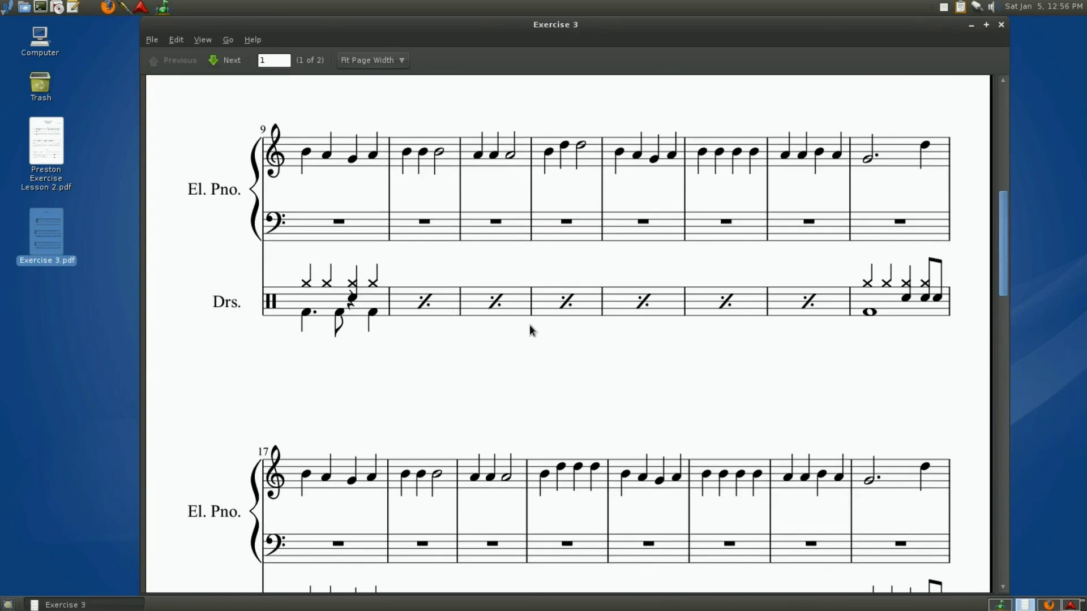
{"action": "scroll", "coordinate": [488, 322], "scroll_direction": "down", "scroll_amount": 8}
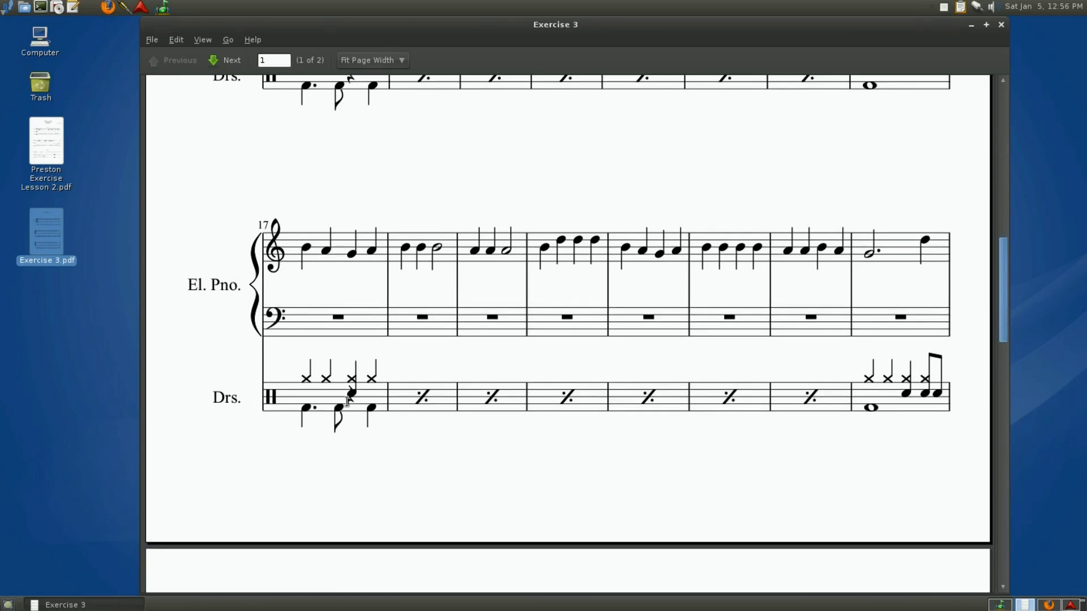
{"action": "scroll", "coordinate": [433, 419], "scroll_direction": "up", "scroll_amount": 10}
{"action": "scroll", "coordinate": [432, 417], "scroll_direction": "up", "scroll_amount": 2}
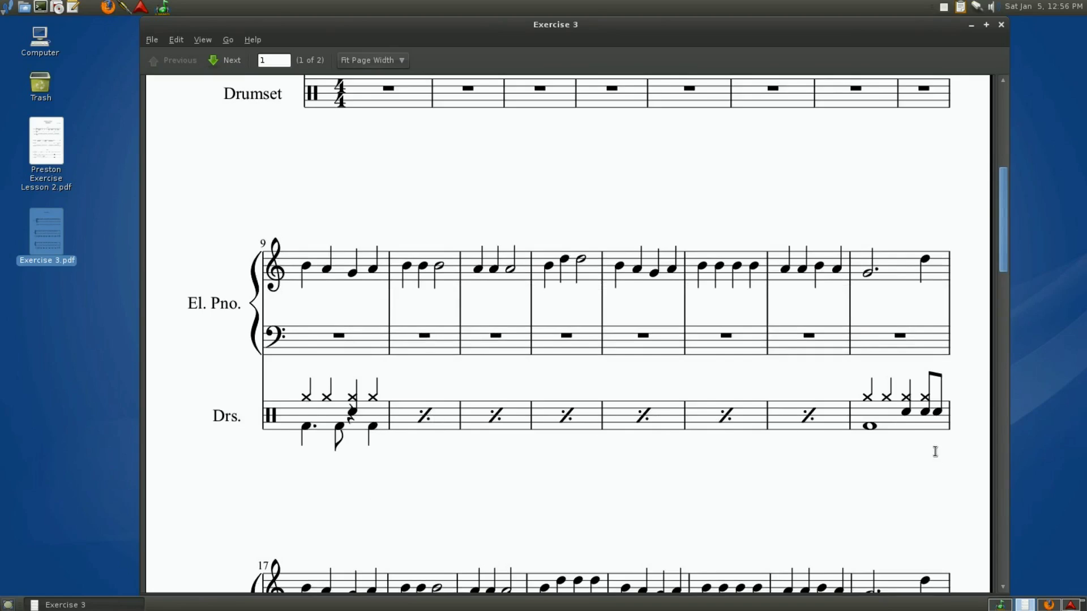
{"action": "scroll", "coordinate": [920, 442], "scroll_direction": "up", "scroll_amount": 10}
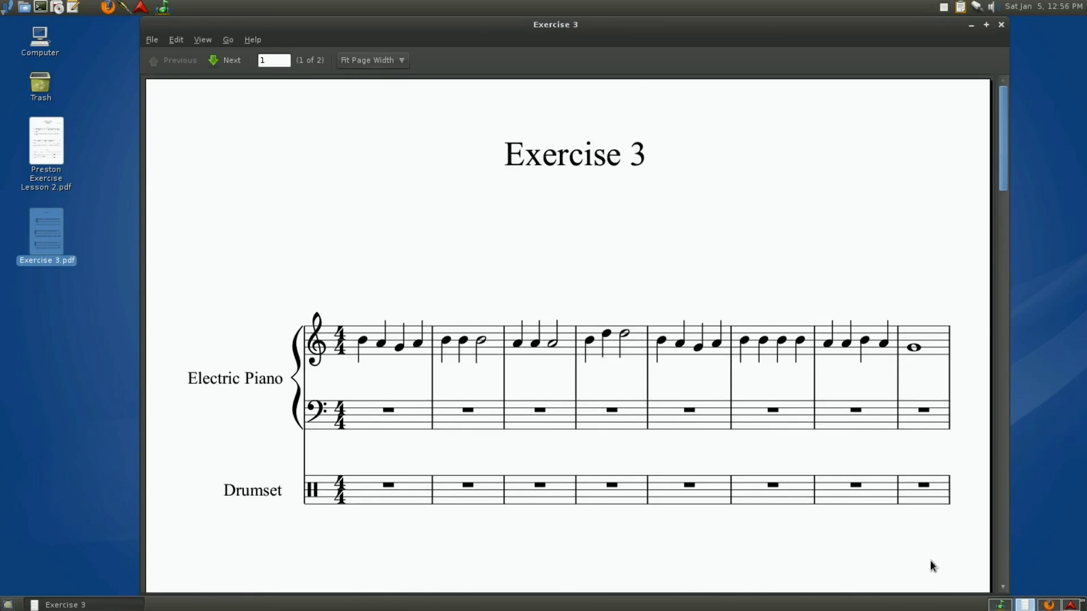
{"action": "scroll", "coordinate": [794, 327], "scroll_direction": "down", "scroll_amount": 7}
{"action": "scroll", "coordinate": [794, 327], "scroll_direction": "down", "scroll_amount": 3}
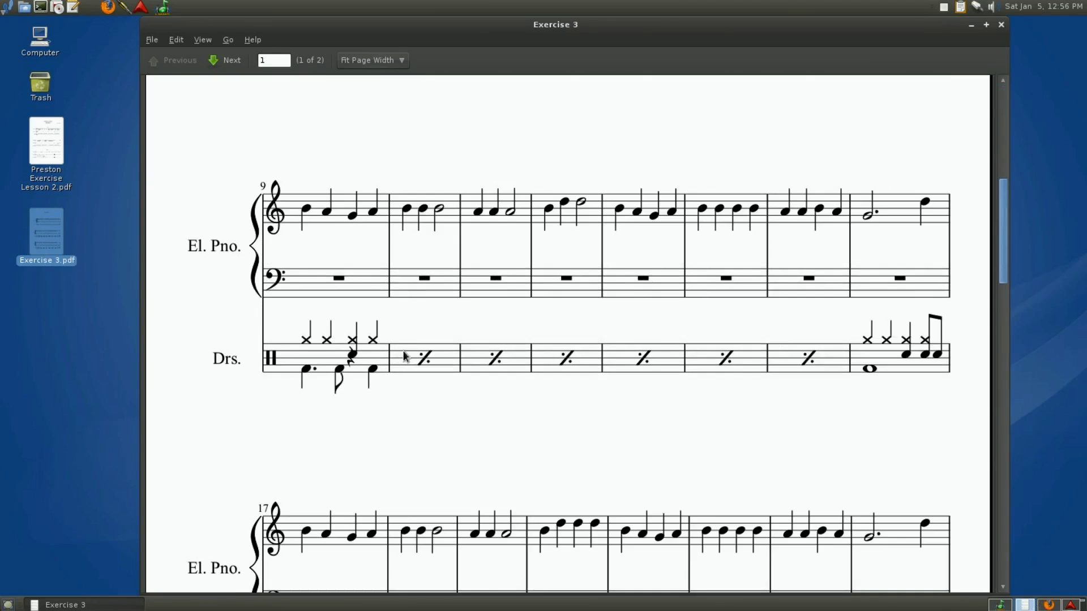
Switch to LMMS and rename the Beat/Bassline 0 track as Beat 1.
{"action": "left_click", "coordinate": [1001, 606]}
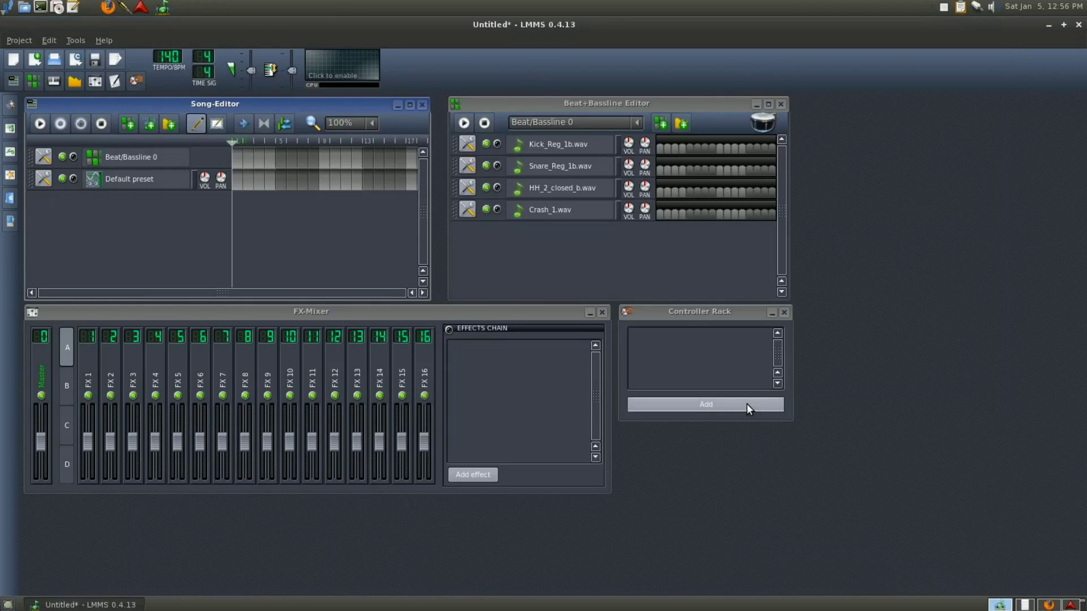
{"action": "double_click", "coordinate": [150, 164]}
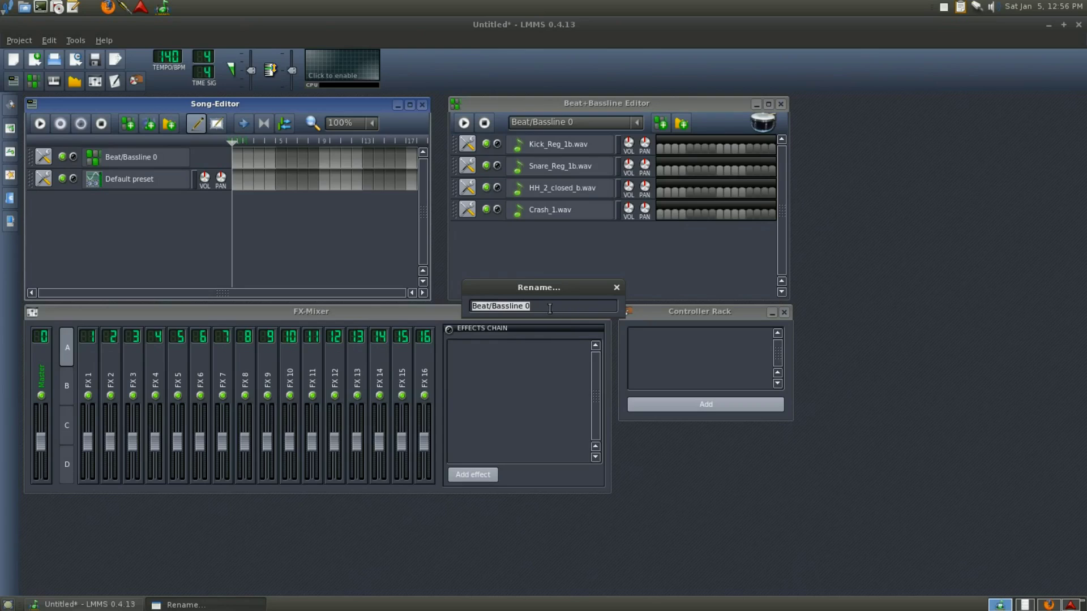
{"action": "type", "text": "Beat 1"}
{"action": "key", "text": "Return"}
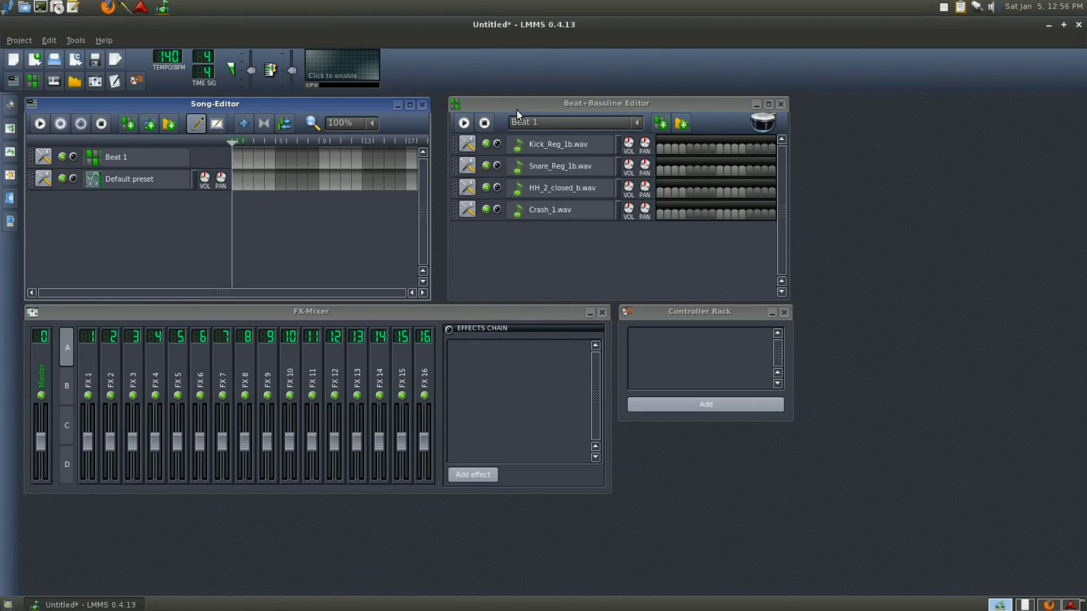
Add two more beat/bassline tracks and rename them Beat 2 and Beat 3.
{"action": "left_click", "coordinate": [660, 123]}
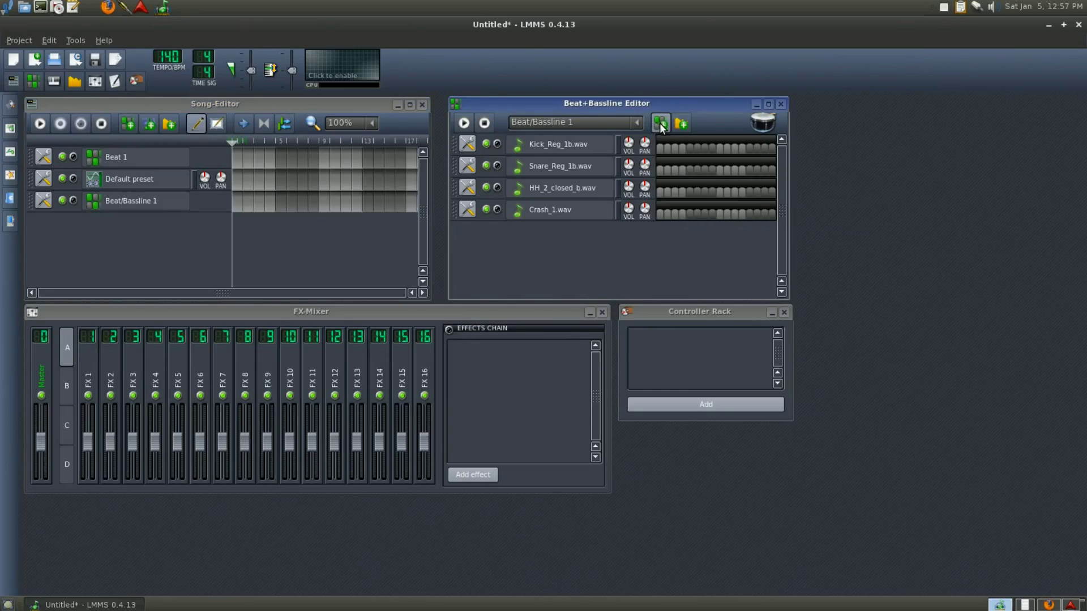
{"action": "left_click", "coordinate": [660, 124]}
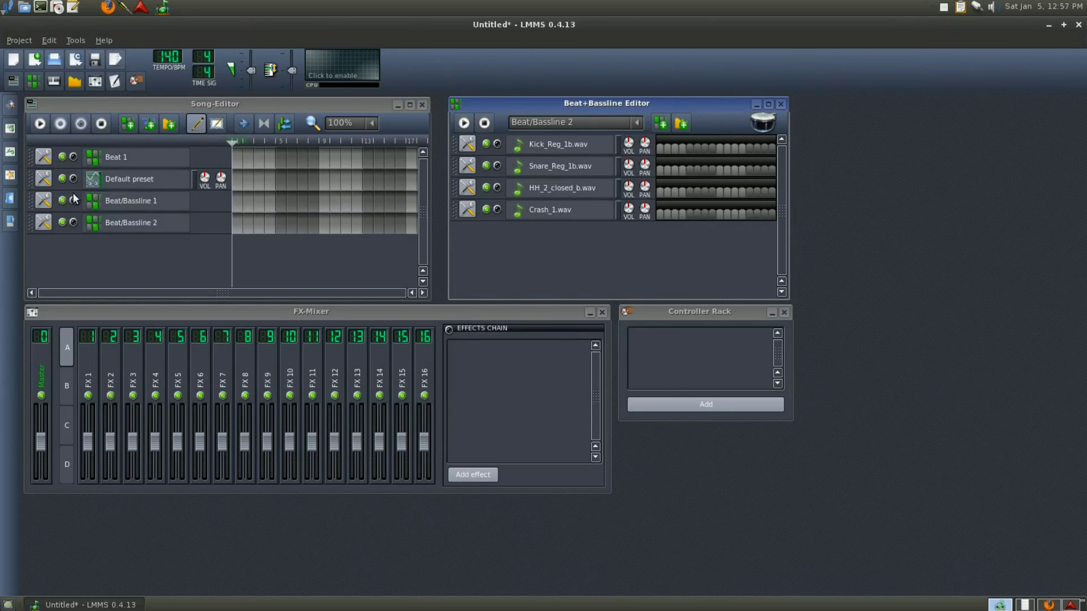
{"action": "double_click", "coordinate": [127, 200]}
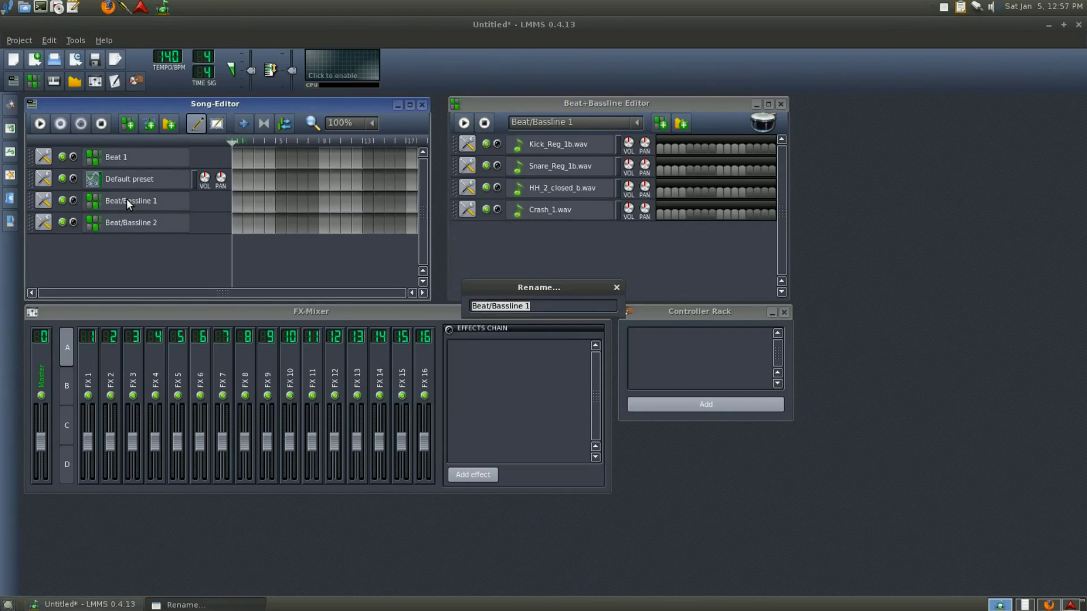
{"action": "type", "text": "Beat 2"}
{"action": "key", "text": "Return"}
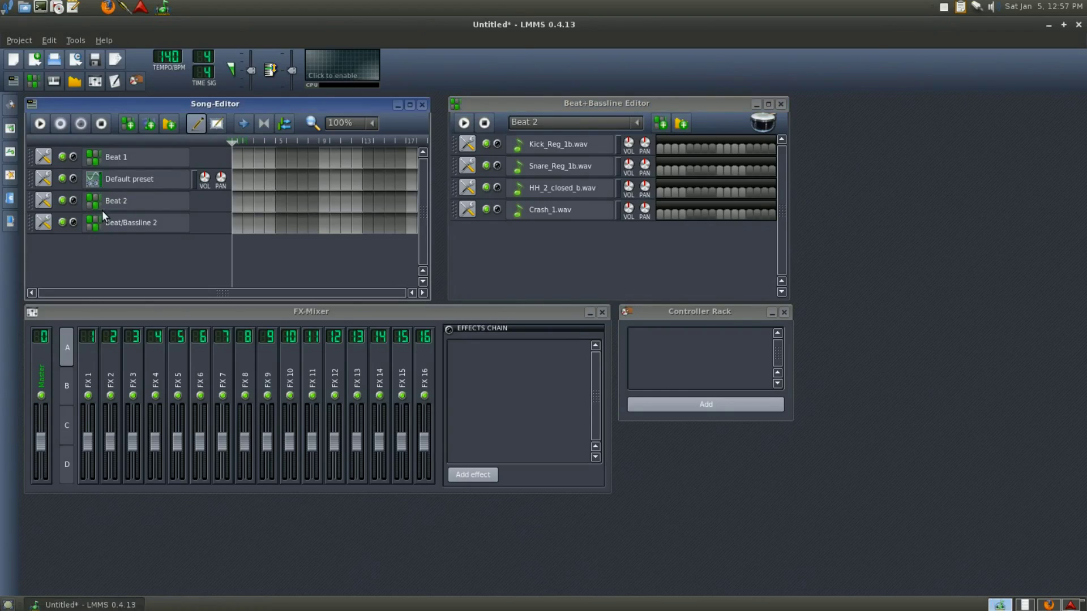
{"action": "double_click", "coordinate": [135, 223]}
{"action": "type", "text": "B"}
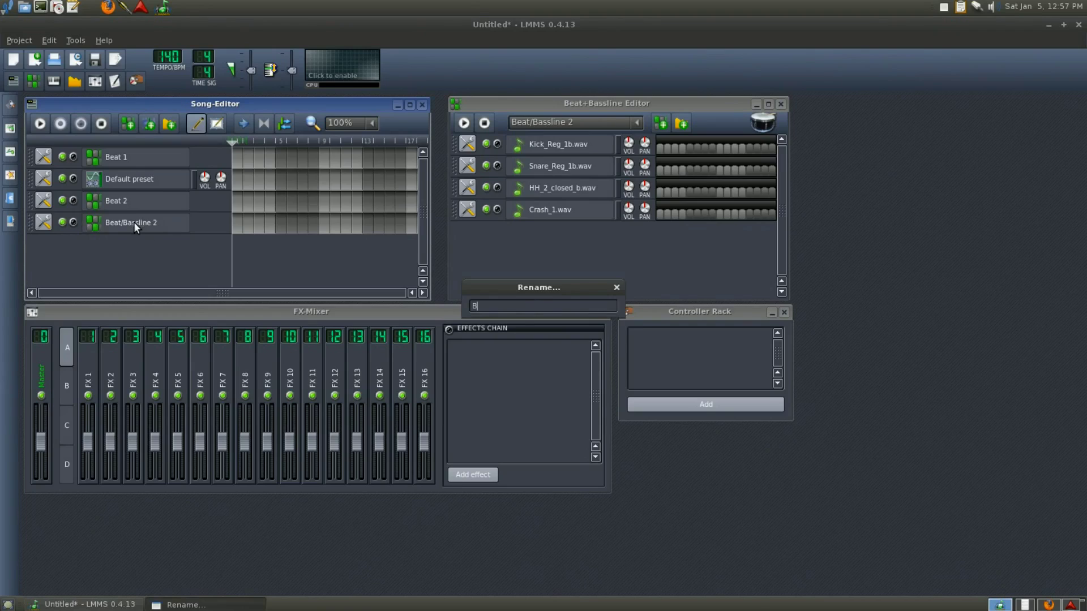
{"action": "type", "text": "eat 3"}
{"action": "key", "text": "Return"}
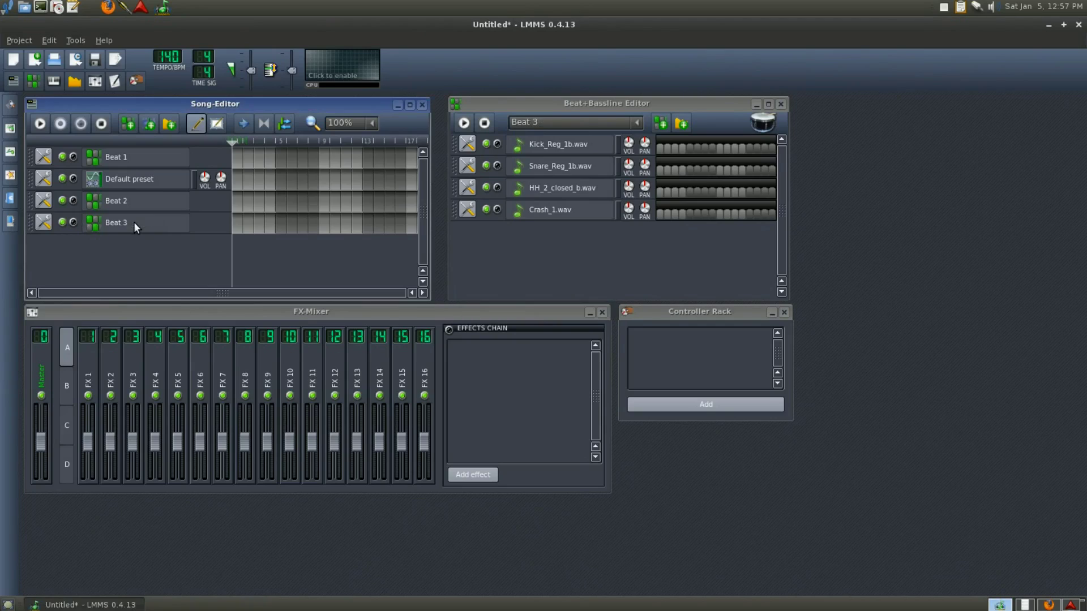
Show Beat 1 in a widened Beat+Bassline Editor and place closed hi-hat hits on steps 1, 5, 9 and 13.
{"action": "left_click", "coordinate": [638, 122]}
{"action": "left_click", "coordinate": [531, 140]}
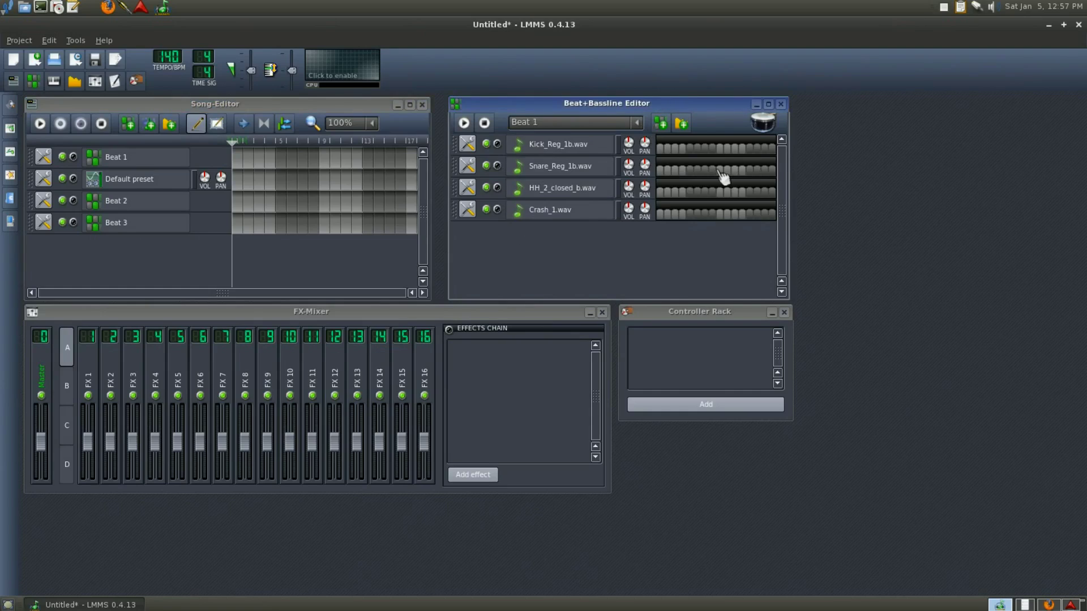
{"action": "left_click_drag", "start_coordinate": [790, 295], "coordinate": [915, 298]}
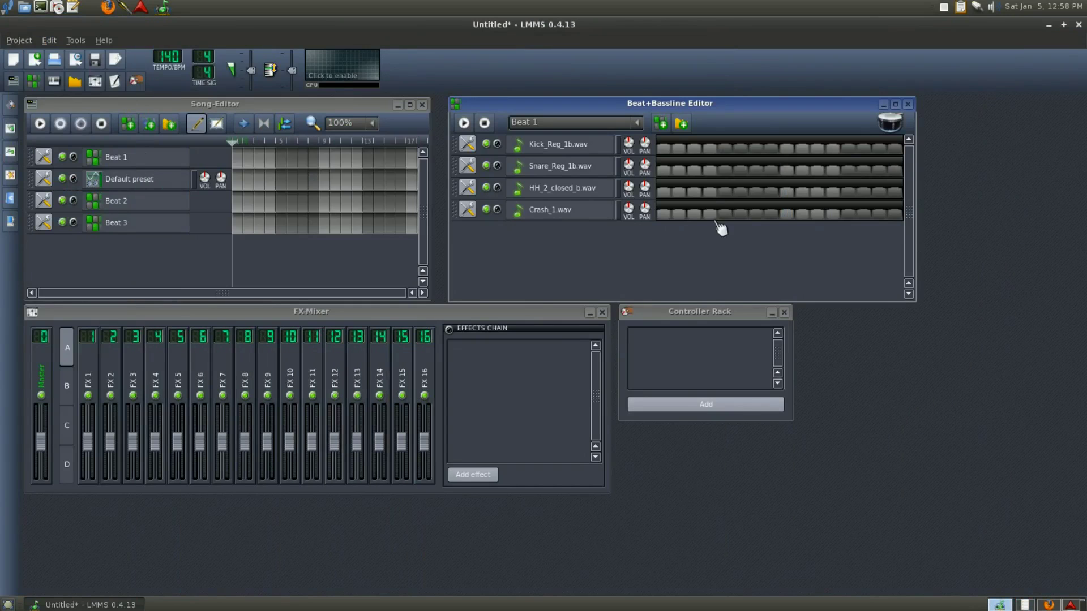
{"action": "left_click", "coordinate": [665, 195]}
{"action": "left_click", "coordinate": [726, 196]}
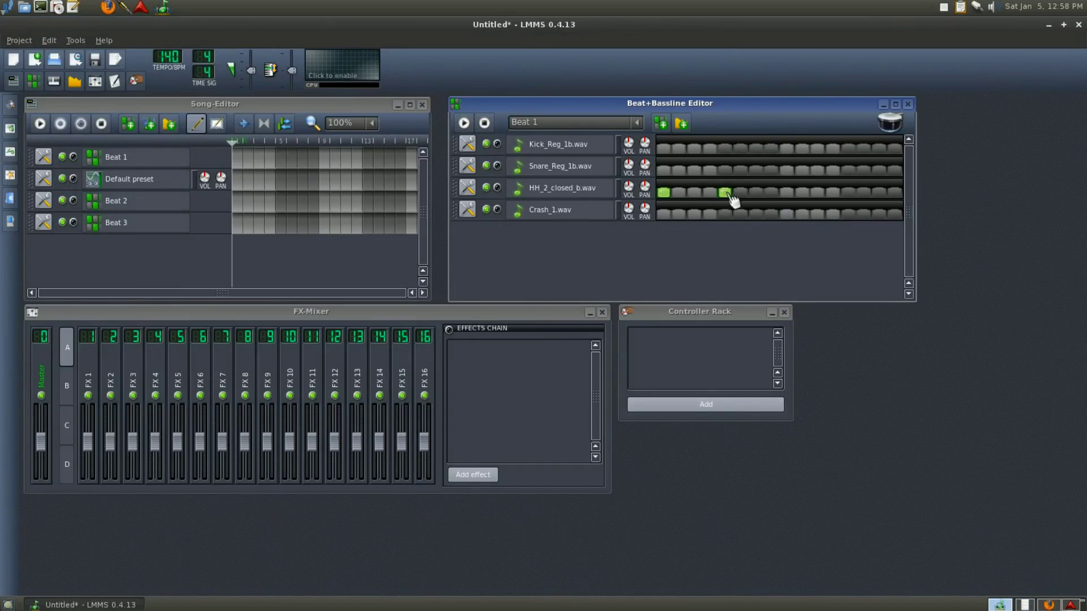
{"action": "left_click", "coordinate": [788, 194]}
{"action": "left_click", "coordinate": [849, 194]}
Audition the Beat 1 hi-hat pattern, set the tempo to 150 BPM, and play it again at the new speed.
{"action": "left_click", "coordinate": [463, 123]}
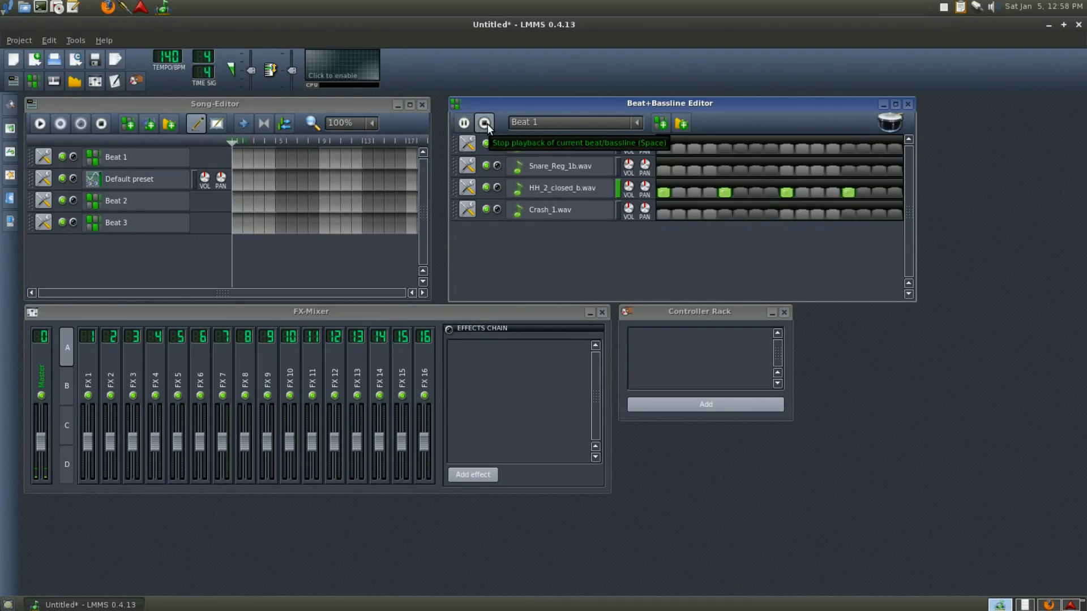
{"action": "left_click", "coordinate": [485, 124]}
{"action": "left_click_drag", "start_coordinate": [187, 67], "coordinate": [187, 63]}
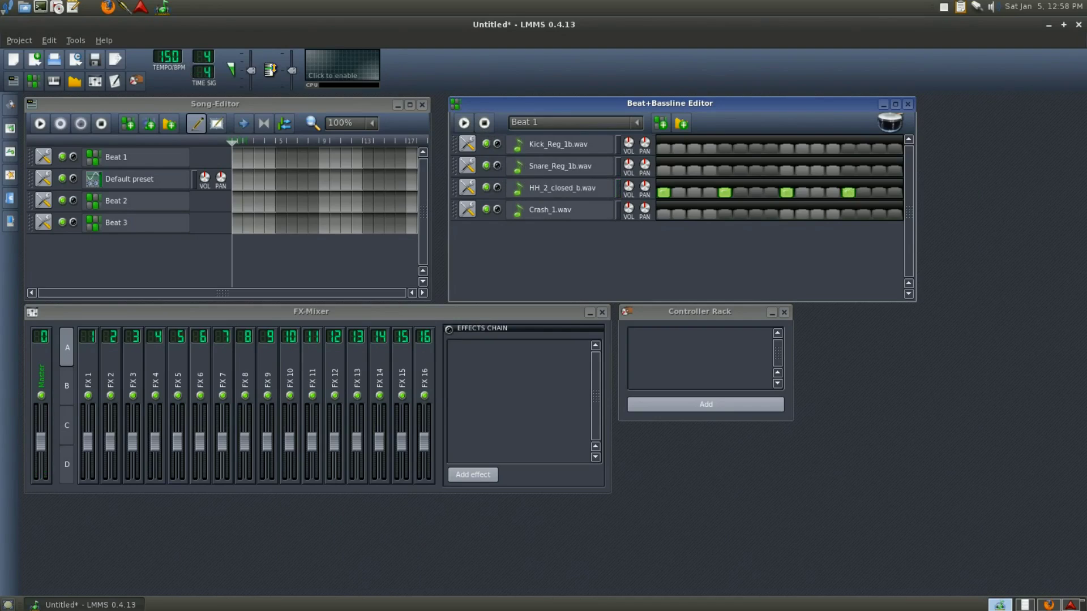
{"action": "left_click", "coordinate": [464, 123]}
{"action": "left_click", "coordinate": [481, 124]}
Check the snare note in the Exercise 3 score, add a snare hit on step 9 of Beat 1, and audition it.
{"action": "left_click", "coordinate": [1022, 605]}
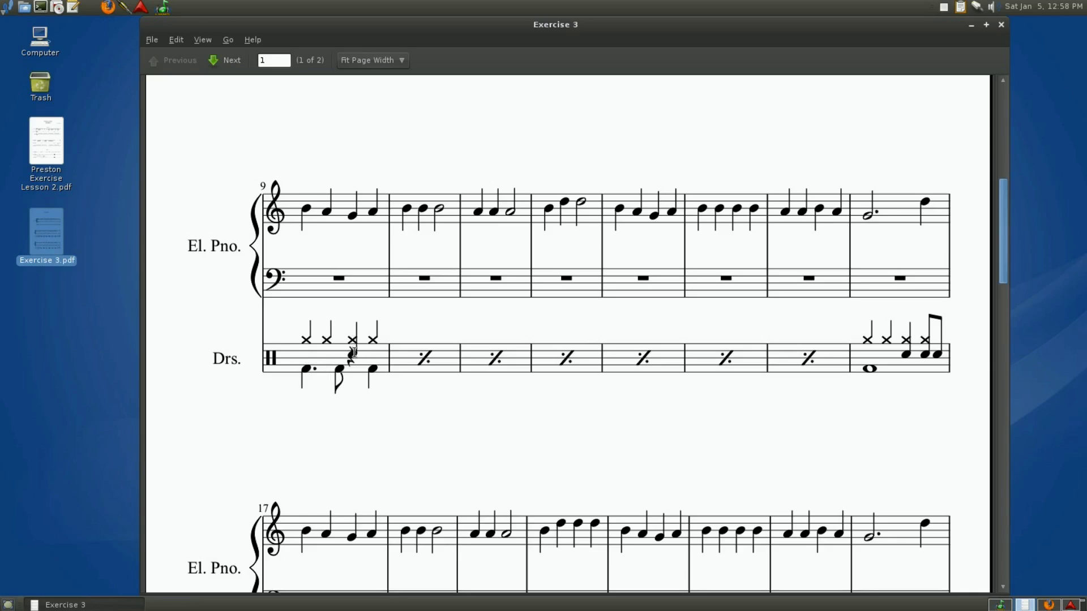
{"action": "left_click", "coordinate": [1001, 604]}
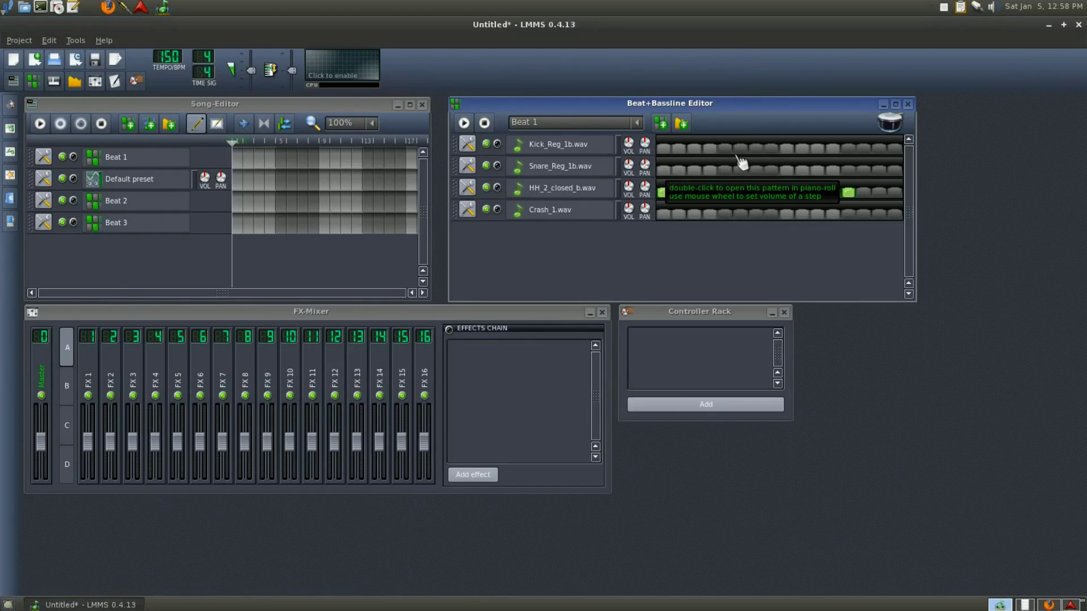
{"action": "left_click", "coordinate": [787, 170]}
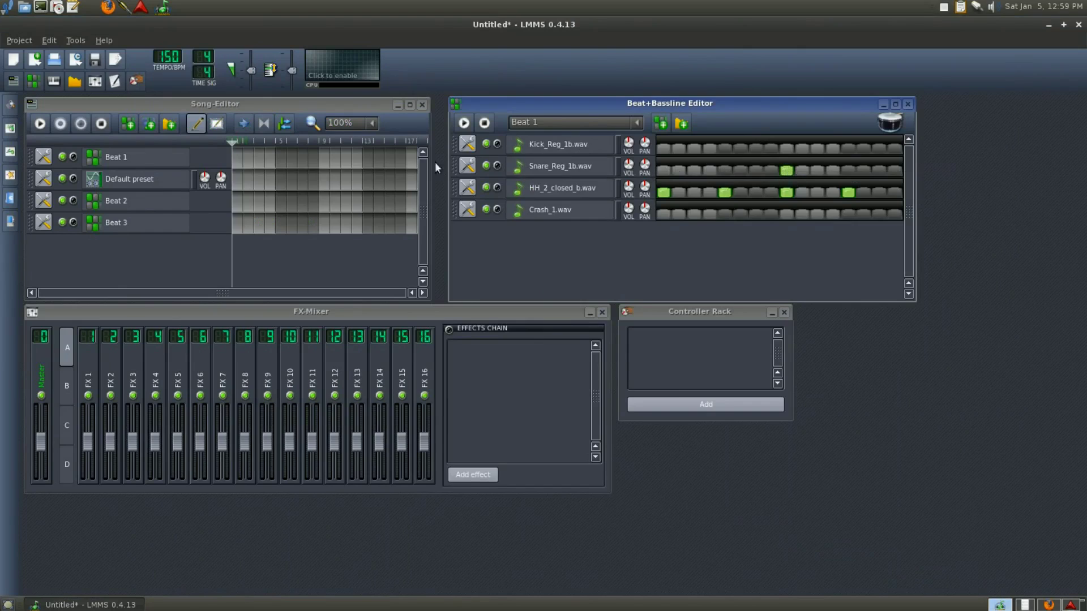
{"action": "left_click", "coordinate": [463, 125]}
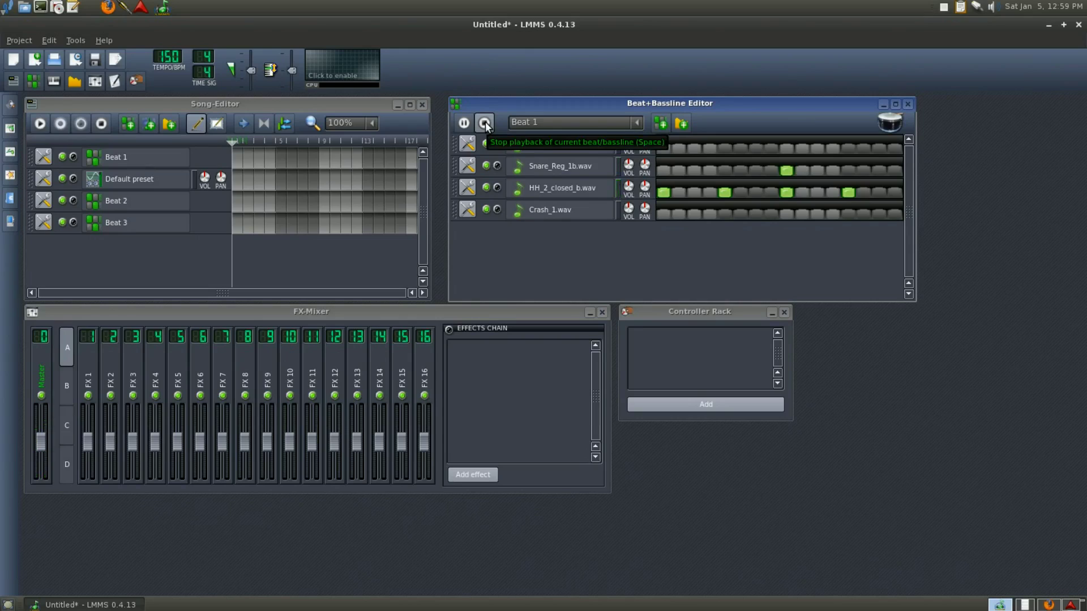
{"action": "left_click", "coordinate": [485, 123]}
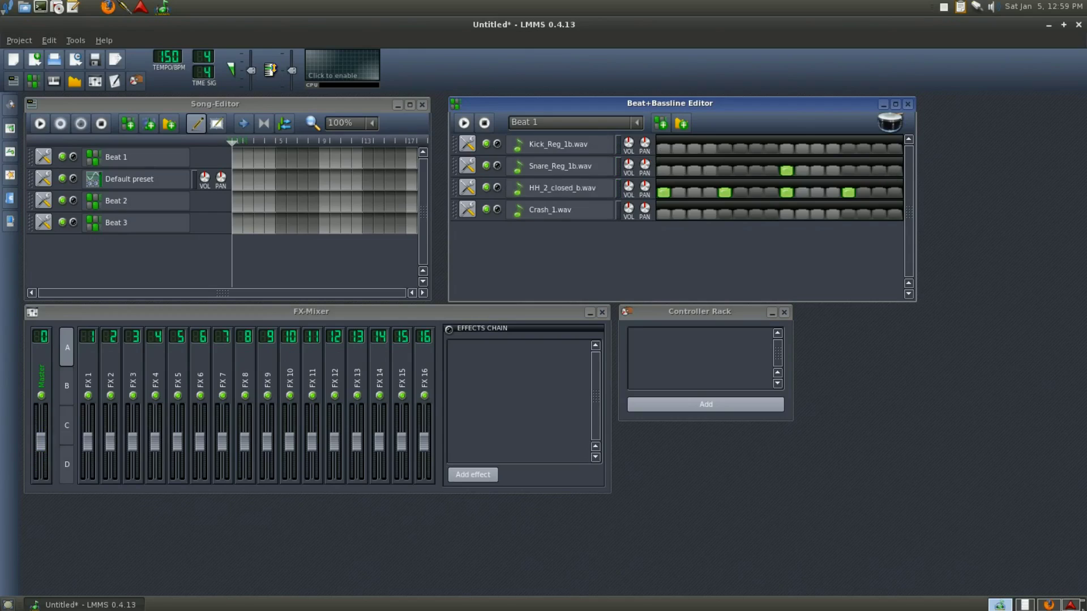
Check the bass drum notes in the Exercise 3 score and place kick hits on steps 1, 7 and 13 of Beat 1.
{"action": "left_click", "coordinate": [1025, 604]}
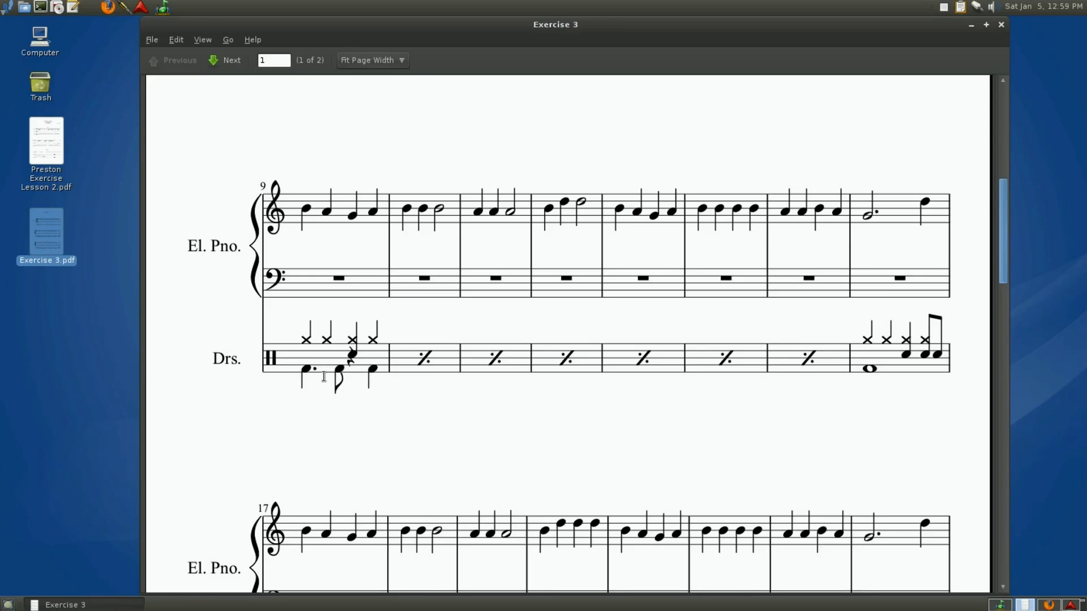
{"action": "left_click", "coordinate": [1002, 605]}
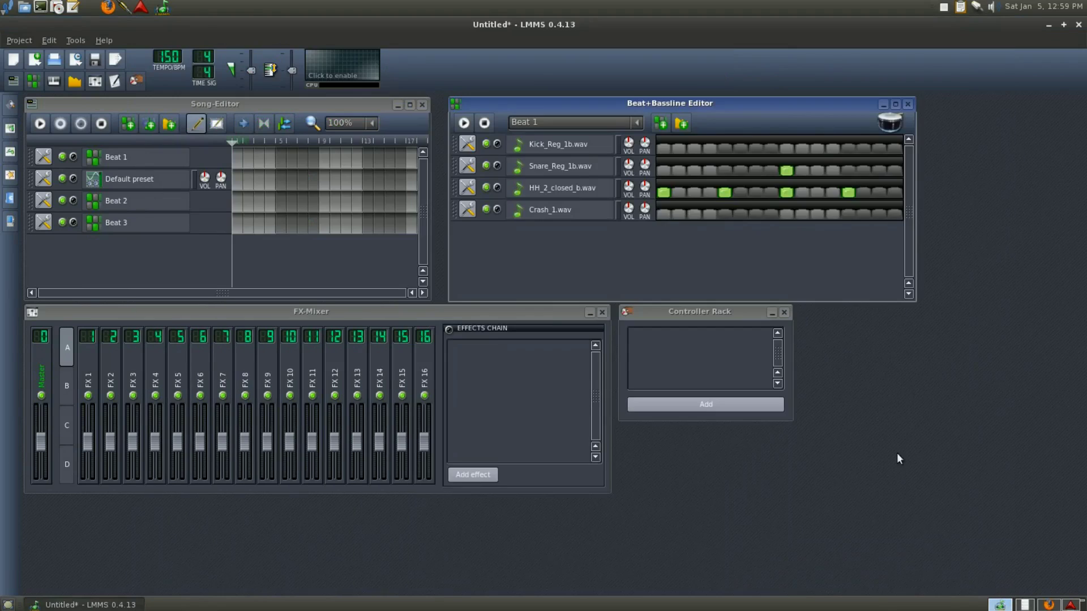
{"action": "left_click", "coordinate": [665, 149]}
{"action": "left_click", "coordinate": [758, 149]}
{"action": "left_click", "coordinate": [849, 149]}
Compare the kick pattern with the score's drum staff and play back the complete Beat 1.
{"action": "left_click", "coordinate": [1025, 605]}
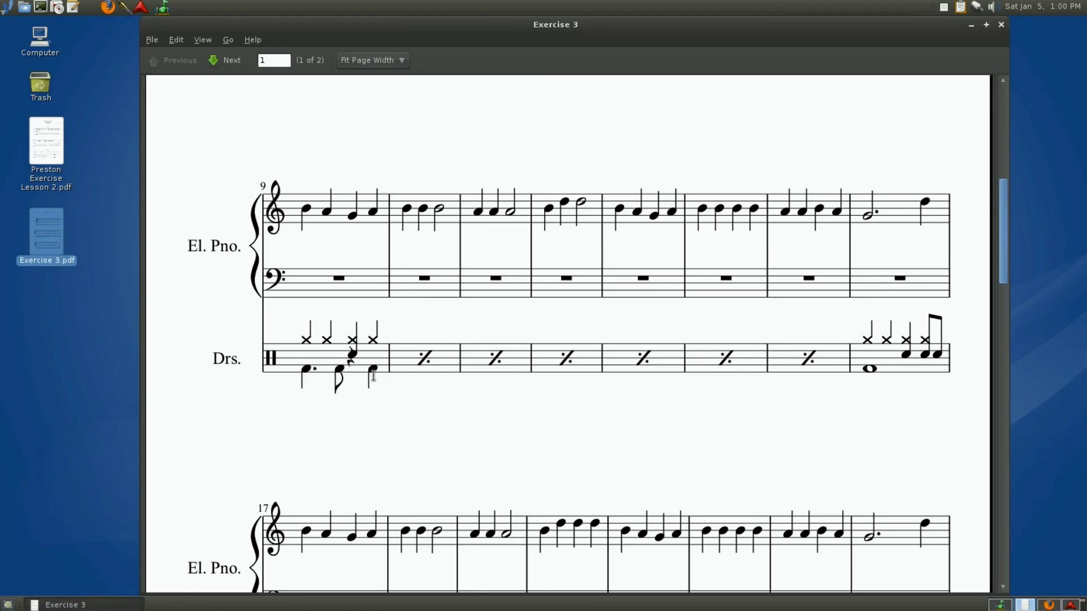
{"action": "left_click", "coordinate": [998, 605]}
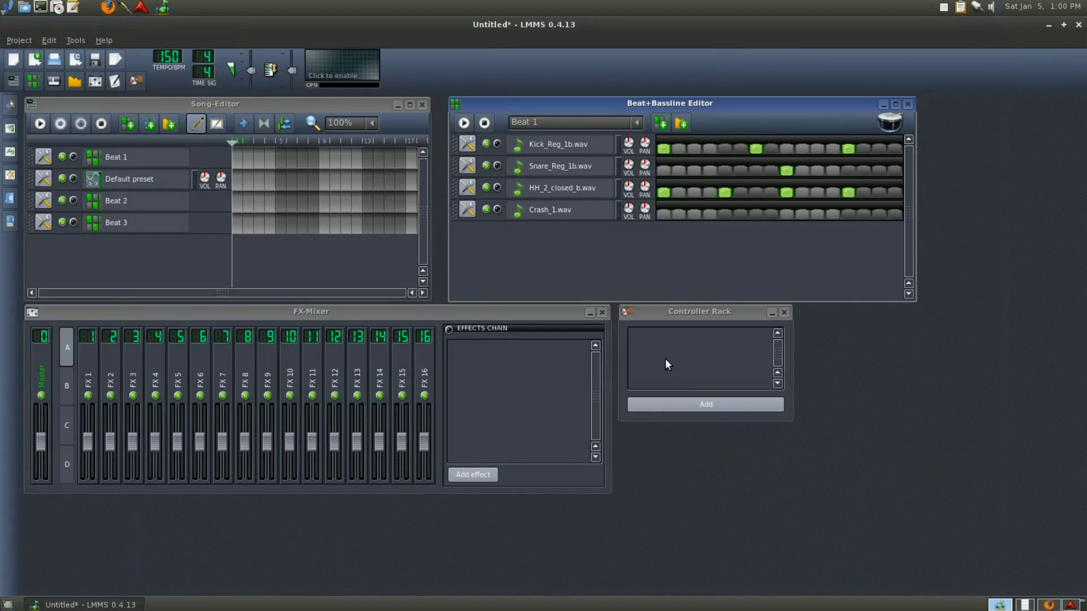
{"action": "left_click", "coordinate": [464, 124]}
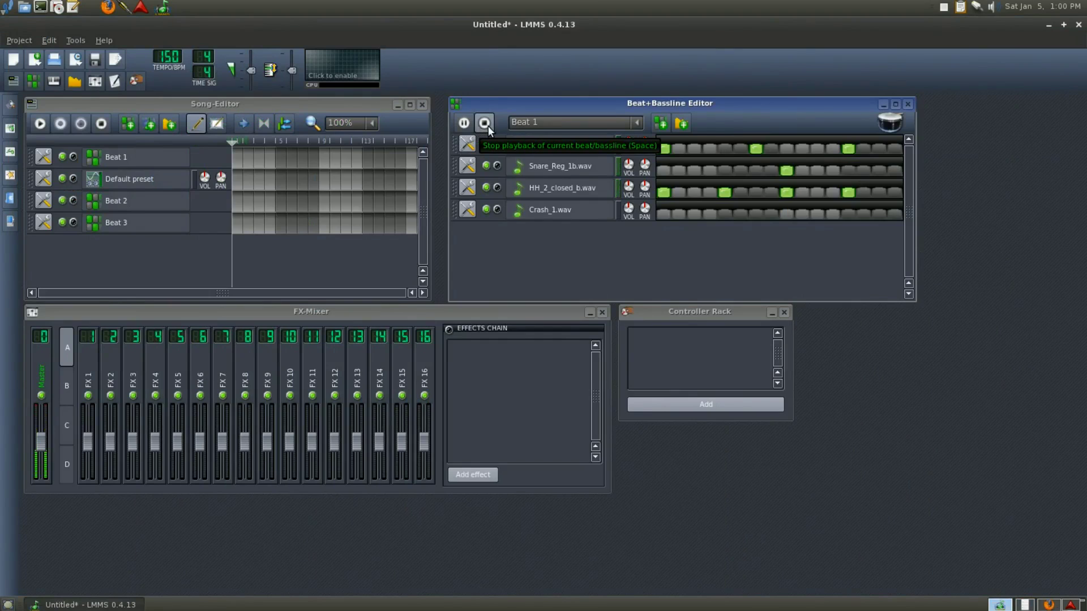
{"action": "left_click", "coordinate": [488, 123]}
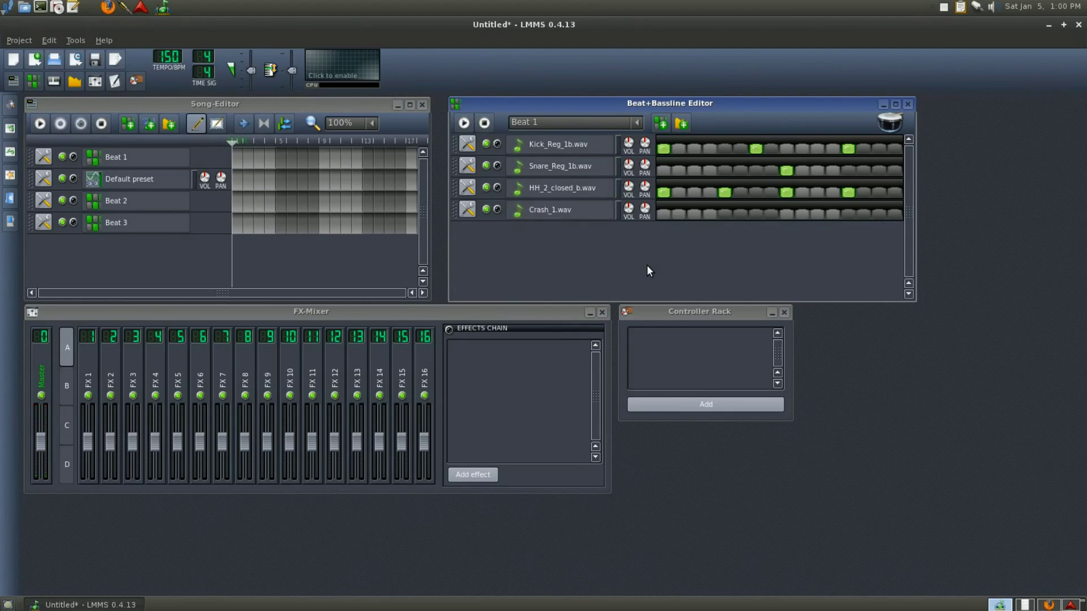
Switch to Beat 2, check its drum notes in the Exercise 3 score, and place closed hi-hat hits on steps 1, 5, 9 and 13.
{"action": "left_click", "coordinate": [635, 121]}
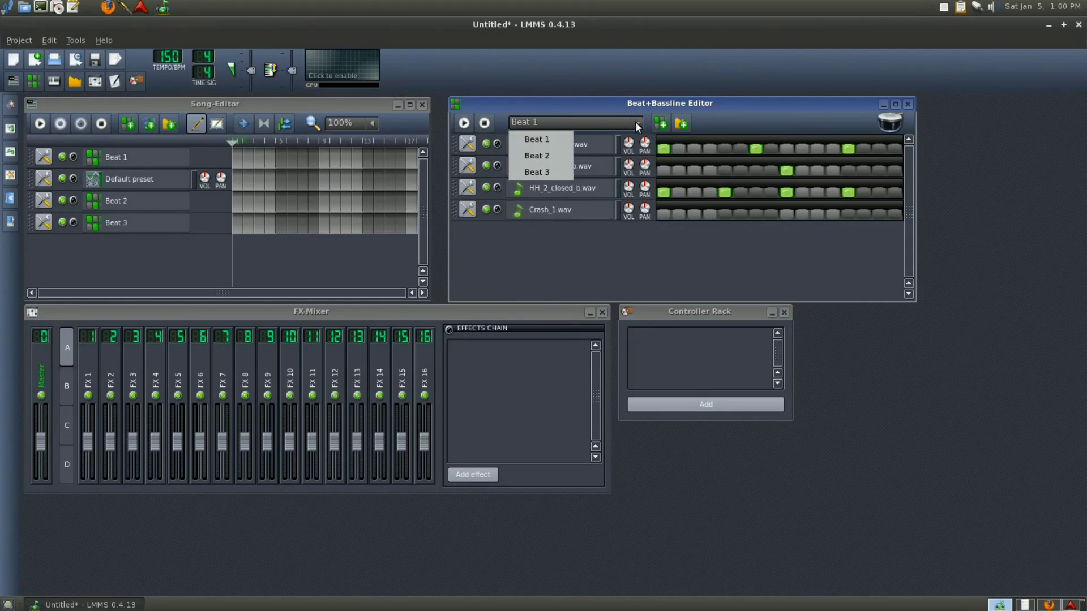
{"action": "left_click", "coordinate": [562, 150]}
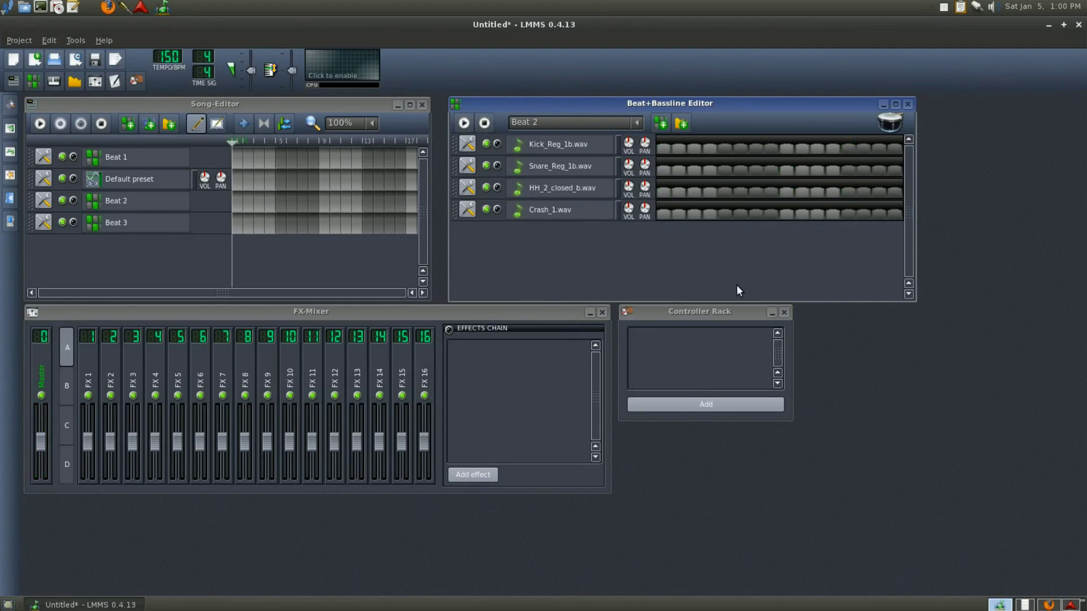
{"action": "left_click", "coordinate": [1025, 604]}
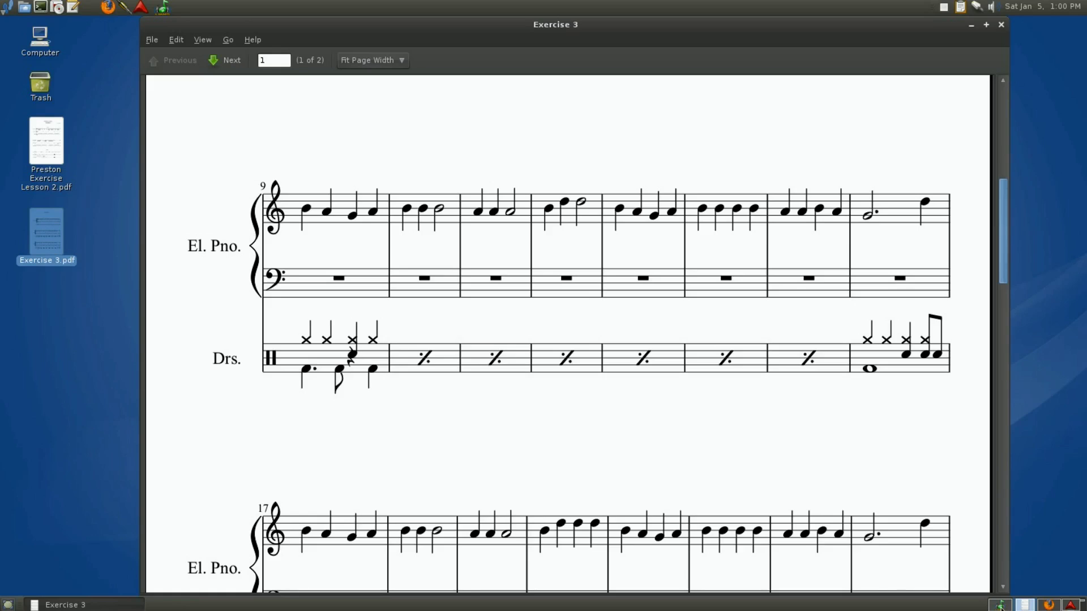
{"action": "left_click", "coordinate": [1000, 605]}
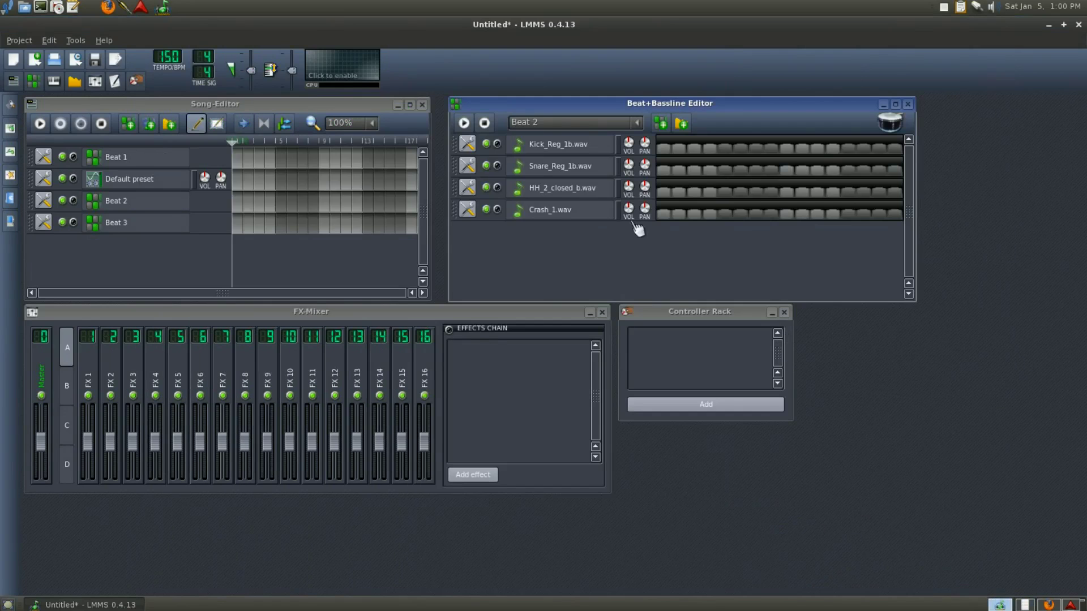
{"action": "left_click", "coordinate": [664, 193]}
{"action": "left_click", "coordinate": [725, 194]}
{"action": "left_click", "coordinate": [787, 194]}
{"action": "left_click", "coordinate": [848, 193]}
Check the bass drum note in the score's drum fill measure and place a kick hit on step 1 of Beat 2.
{"action": "left_click", "coordinate": [1025, 605]}
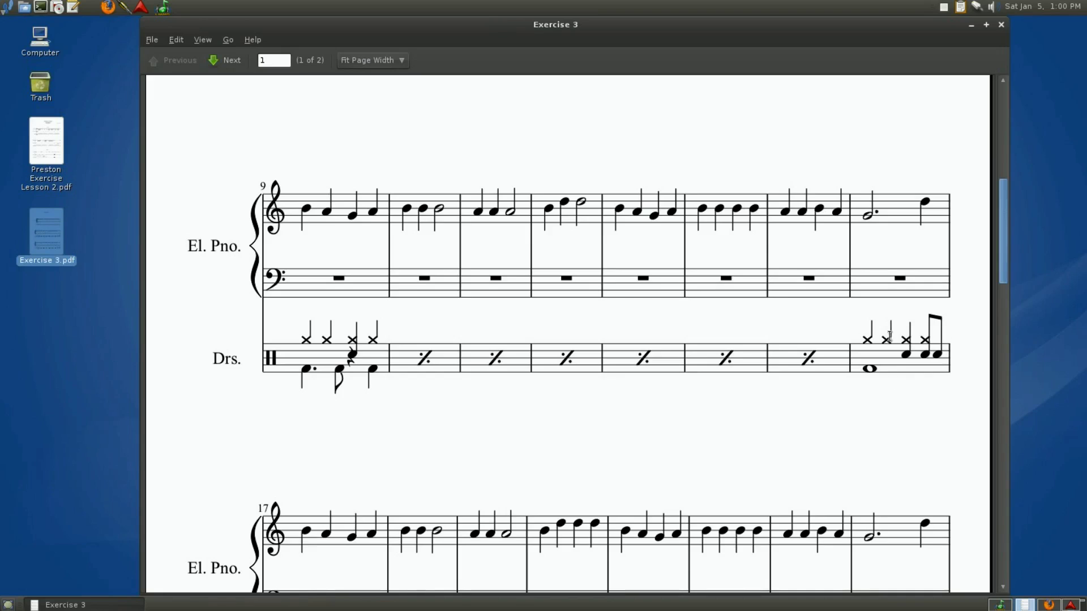
{"action": "left_click", "coordinate": [1000, 605]}
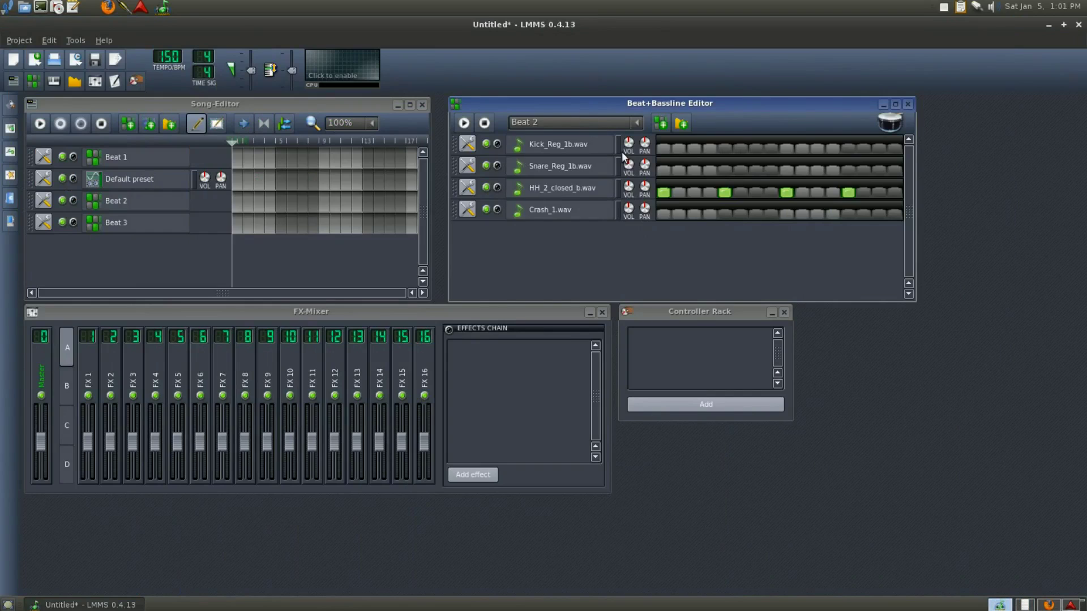
{"action": "left_click", "coordinate": [663, 148]}
Check the fill's snare notes in the score, add snare hits on steps 9, 13 and 15 of Beat 2, and audition it.
{"action": "left_click", "coordinate": [1024, 605]}
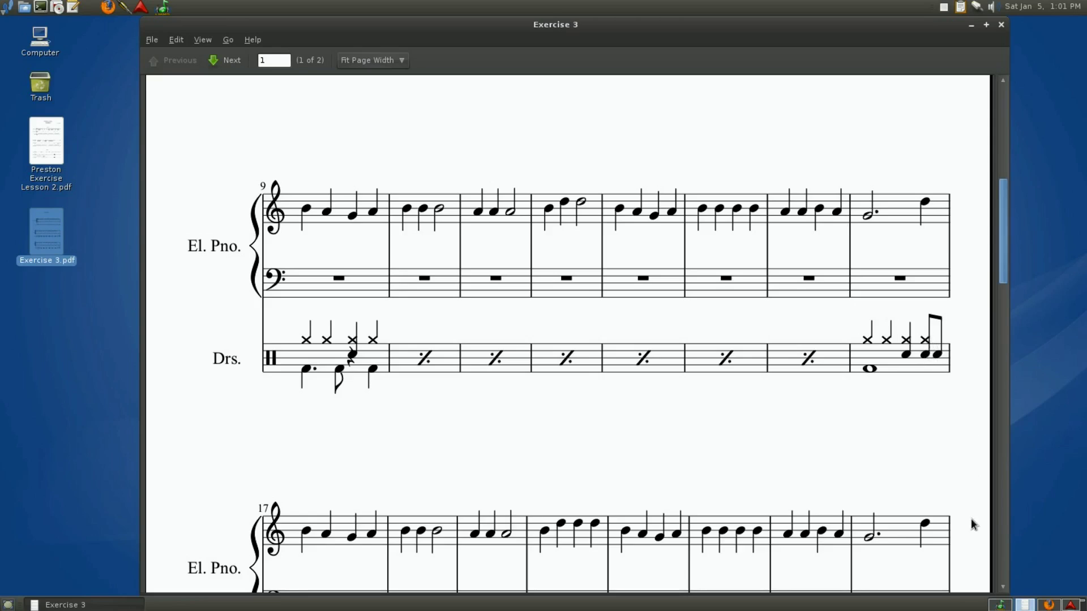
{"action": "left_click", "coordinate": [1001, 604]}
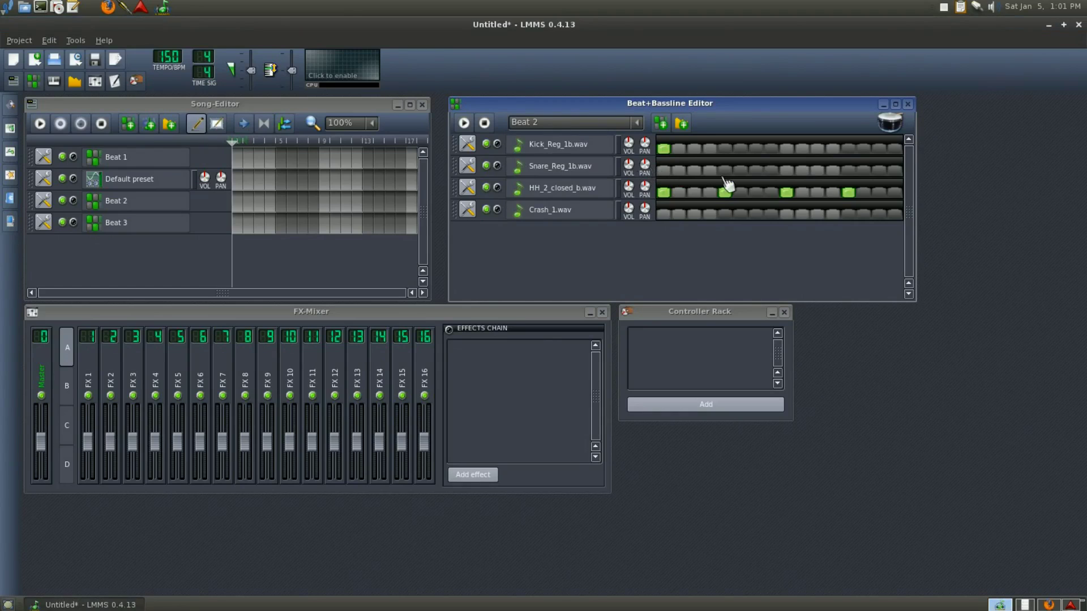
{"action": "left_click", "coordinate": [787, 171]}
{"action": "left_click", "coordinate": [849, 171]}
{"action": "left_click", "coordinate": [879, 171]}
{"action": "left_click", "coordinate": [466, 127]}
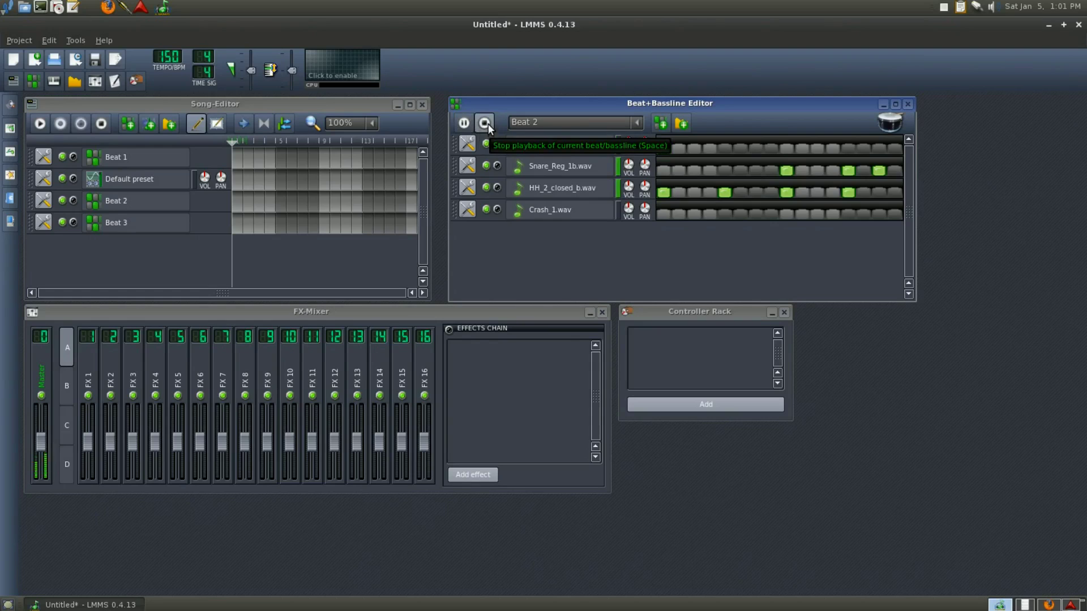
{"action": "left_click", "coordinate": [488, 127]}
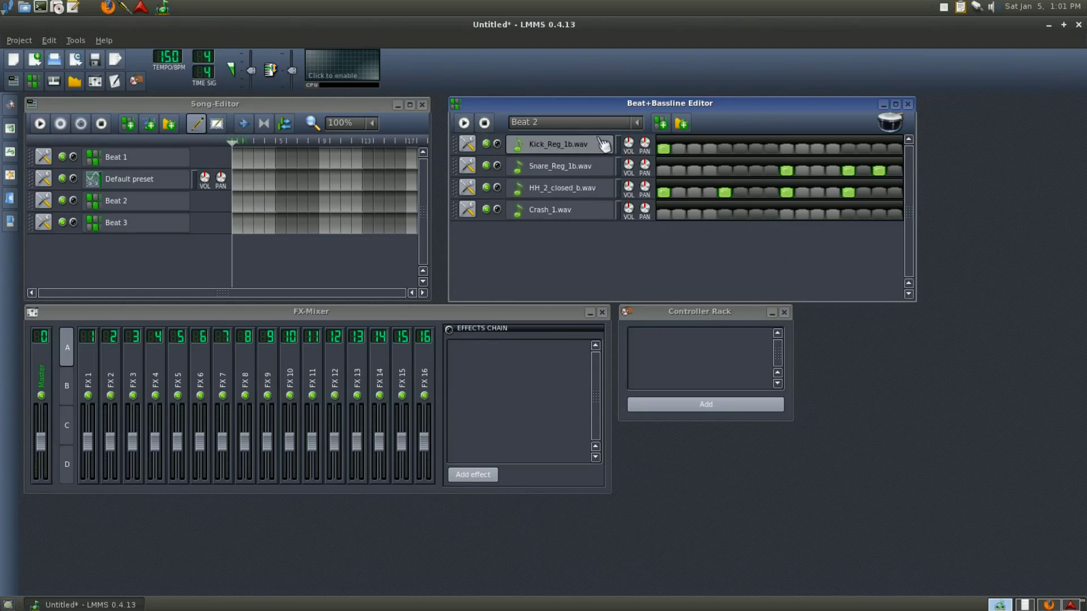
Check the score's final drum measure, switch to Beat 3, and place a crash hit and a kick hit on step 1.
{"action": "left_click", "coordinate": [1025, 605]}
{"action": "scroll", "coordinate": [687, 396], "scroll_direction": "down", "scroll_amount": 15}
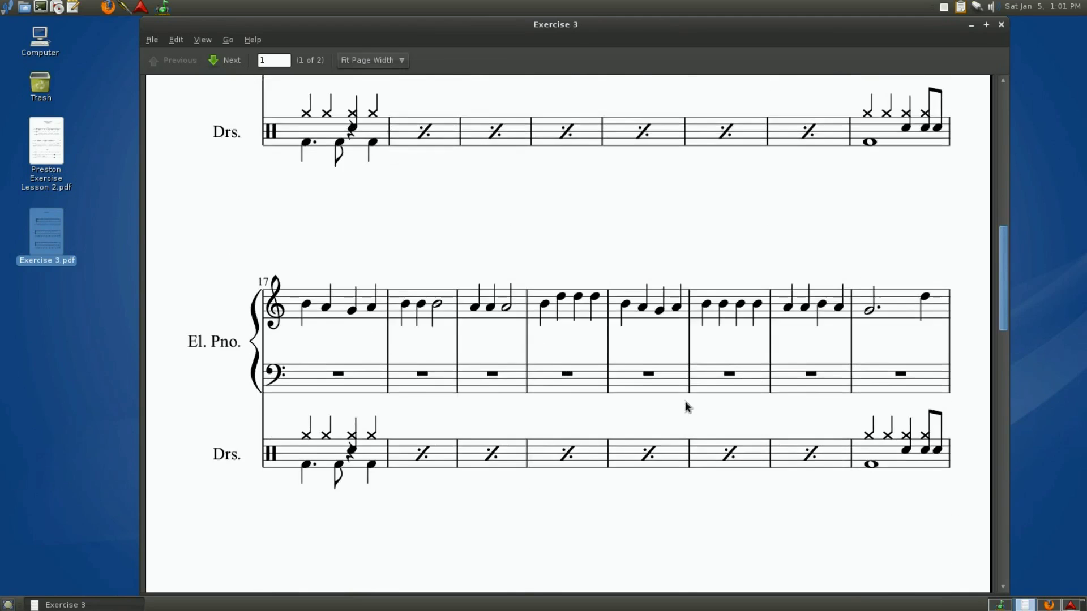
{"action": "scroll", "coordinate": [679, 409], "scroll_direction": "down", "scroll_amount": 2}
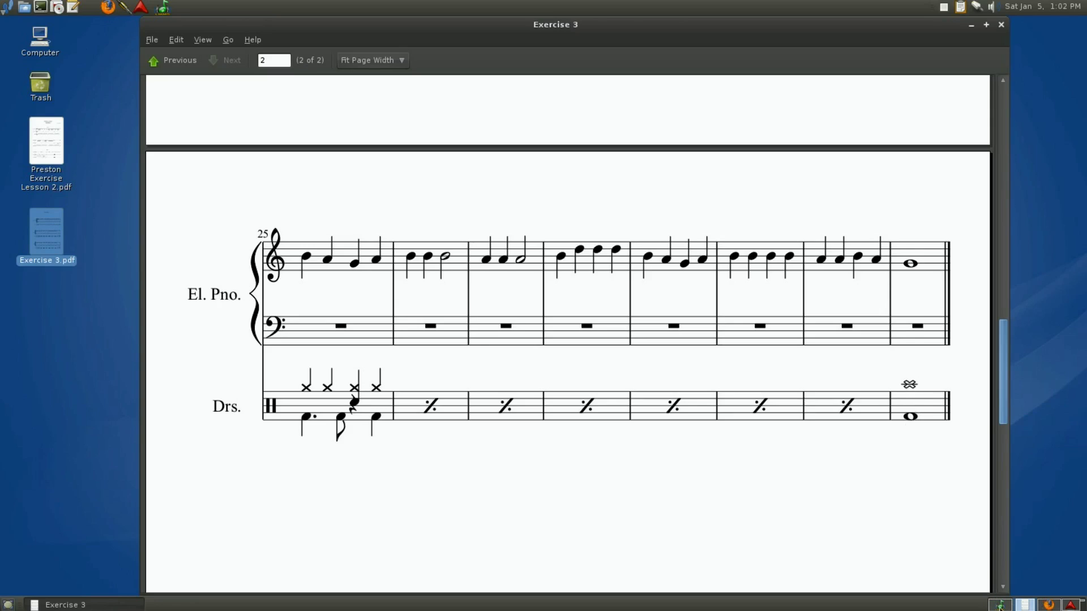
{"action": "left_click", "coordinate": [1001, 604]}
{"action": "left_click", "coordinate": [634, 123]}
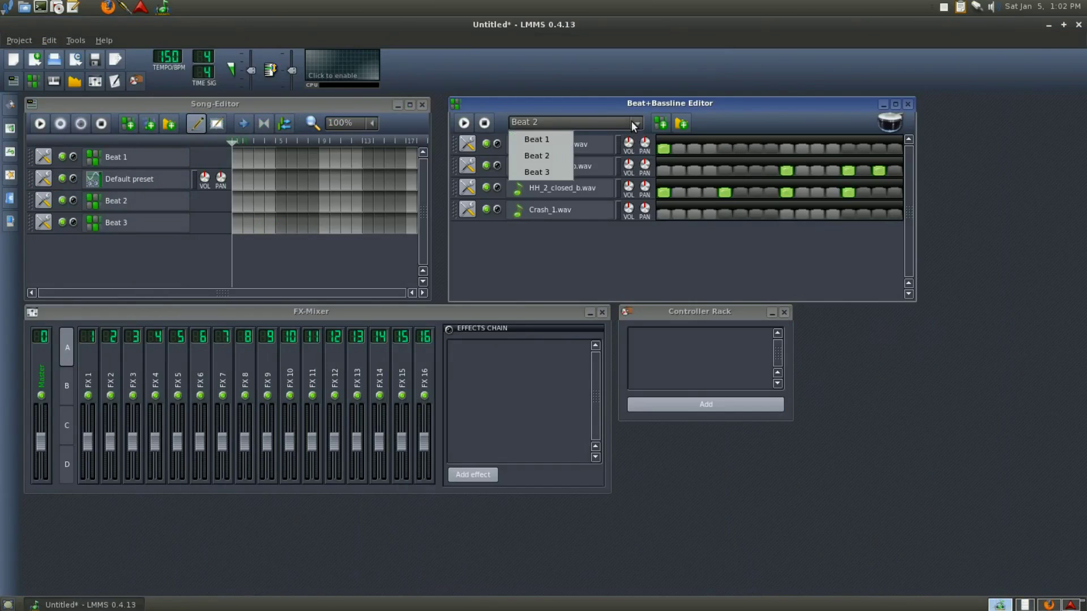
{"action": "left_click", "coordinate": [543, 173]}
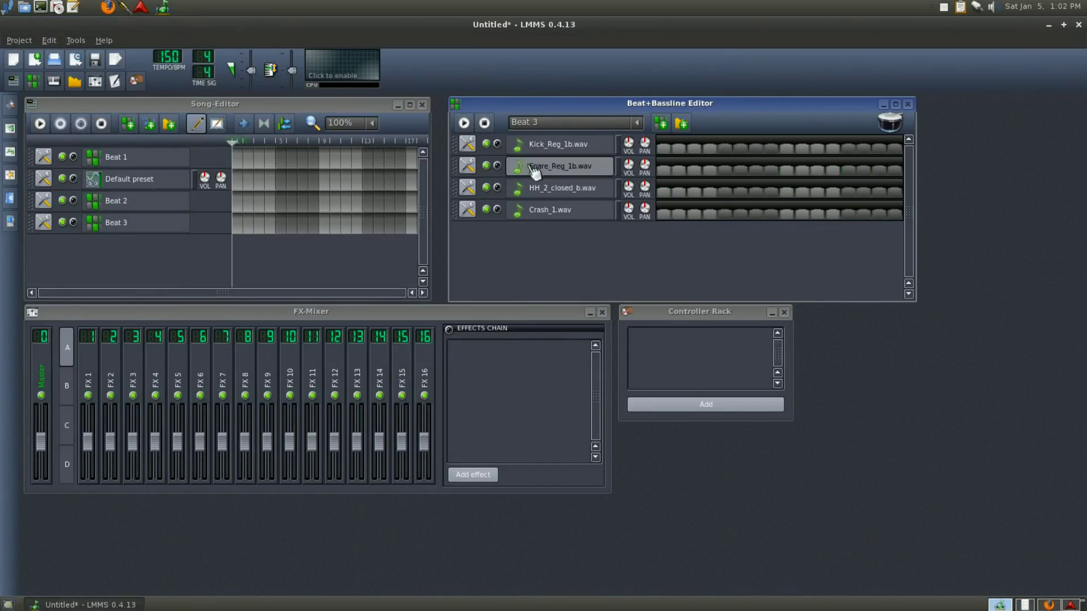
{"action": "left_click", "coordinate": [665, 215]}
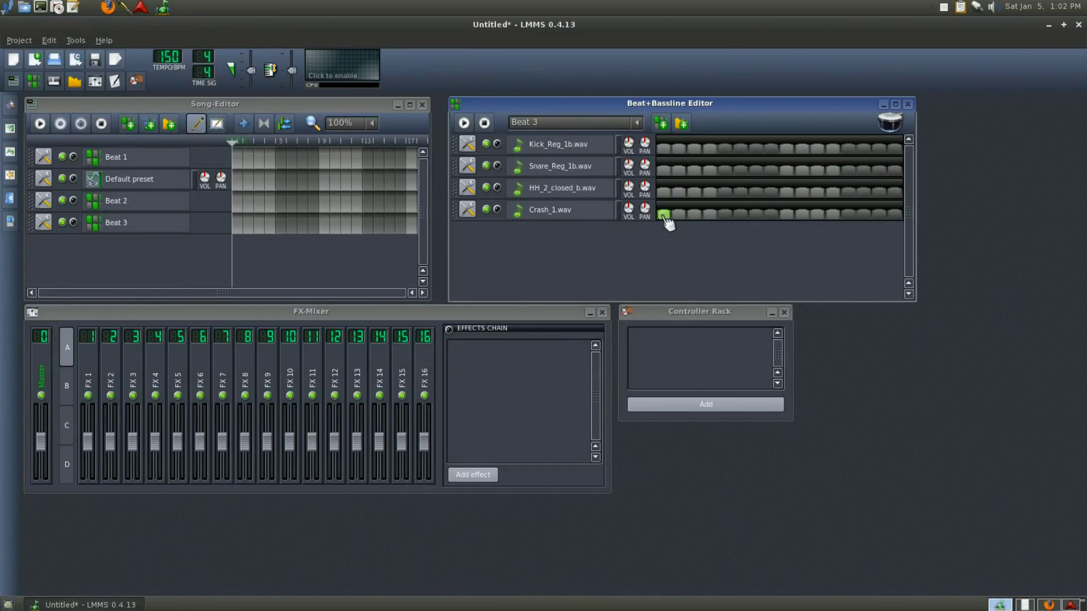
{"action": "left_click", "coordinate": [664, 151]}
Play back Beat 3, stop it, and open the list of beats in the Beat+Bassline Editor.
{"action": "left_click", "coordinate": [460, 124]}
{"action": "left_click", "coordinate": [486, 124]}
{"action": "left_click", "coordinate": [638, 123]}
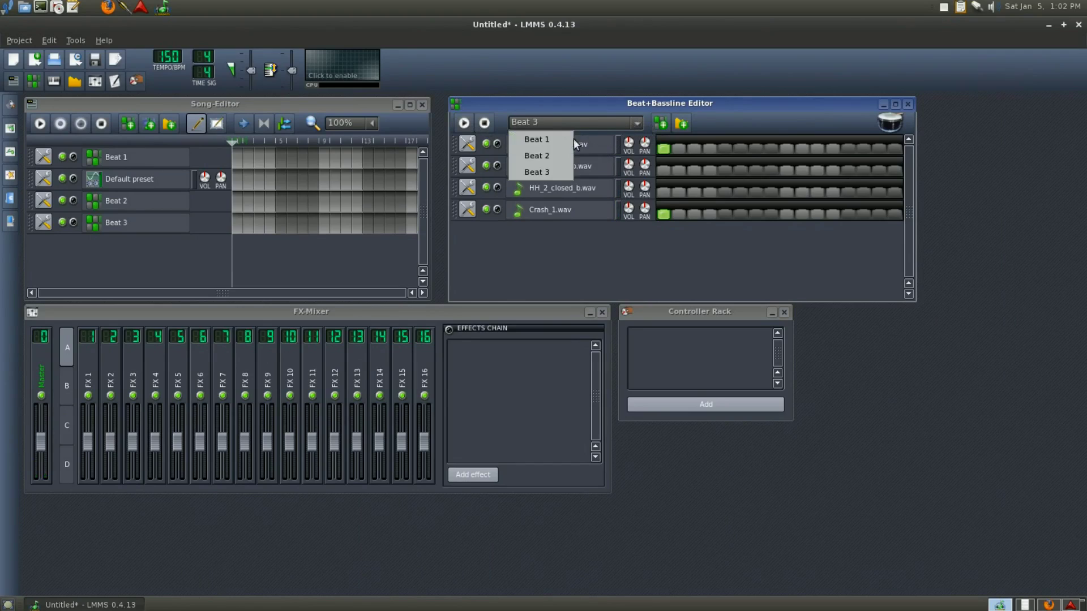